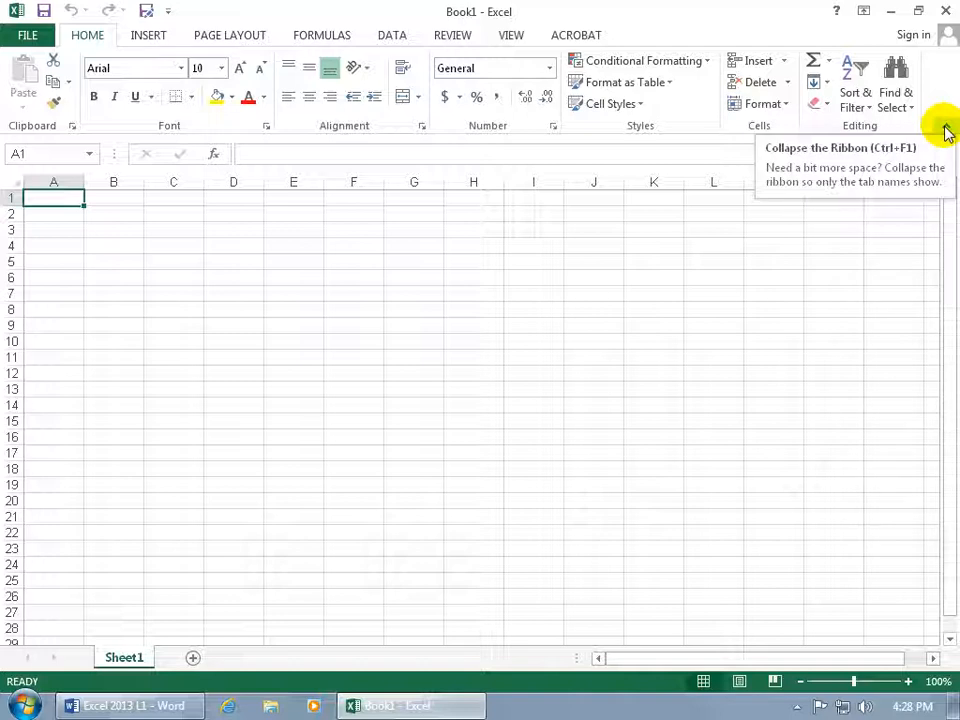
Collapse the ribbon to its tab names, temporarily reveal the Home commands and dismiss them.
{"action": "left_click", "coordinate": [947, 131]}
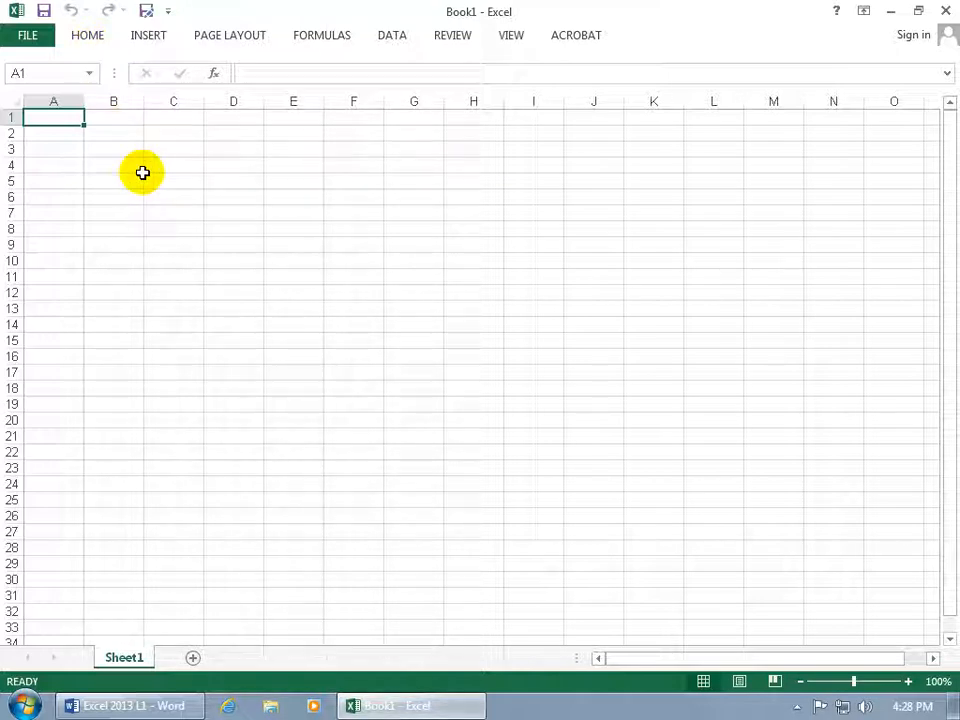
{"action": "left_click", "coordinate": [87, 36]}
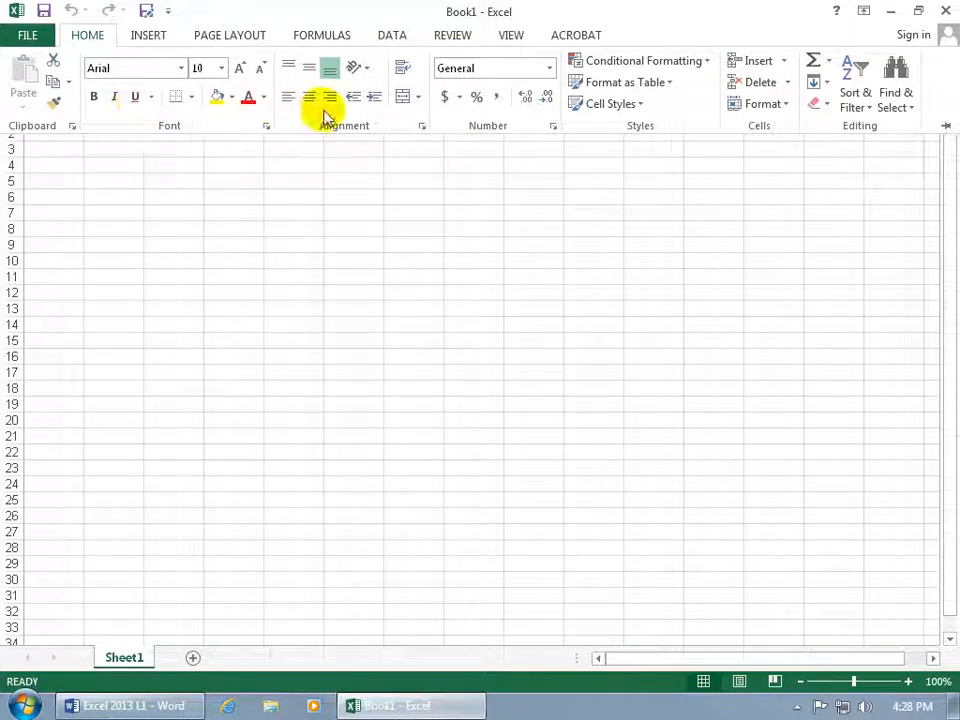
{"action": "left_click", "coordinate": [422, 272]}
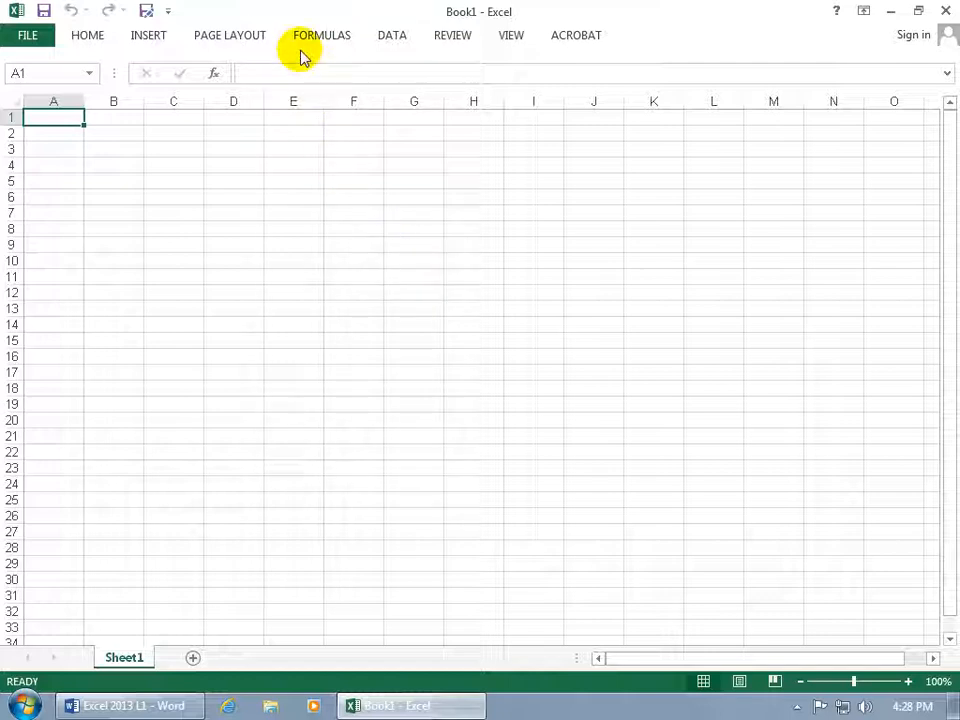
Expand and collapse the formula bar, and toggle the full ribbon on and off again.
{"action": "left_click", "coordinate": [946, 74]}
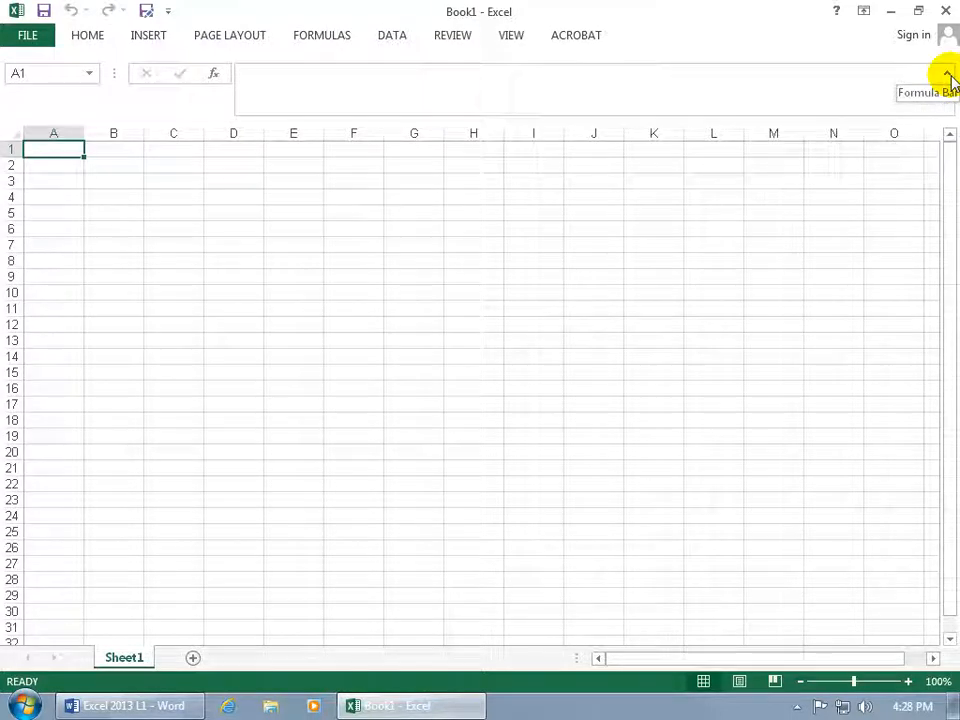
{"action": "left_click", "coordinate": [947, 76]}
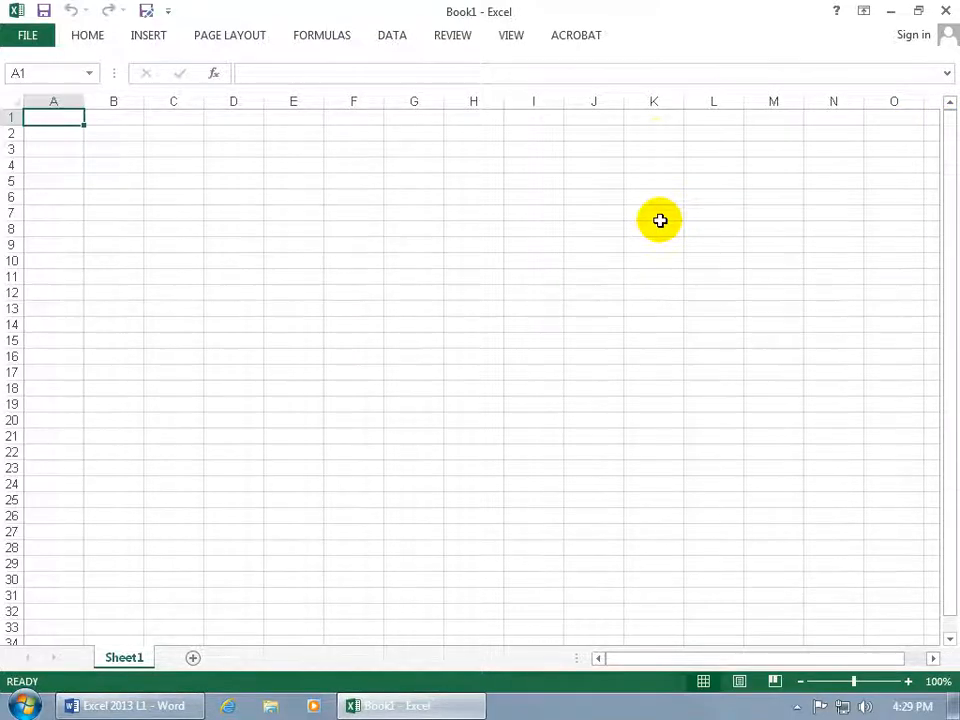
{"action": "key", "text": "ctrl+F1"}
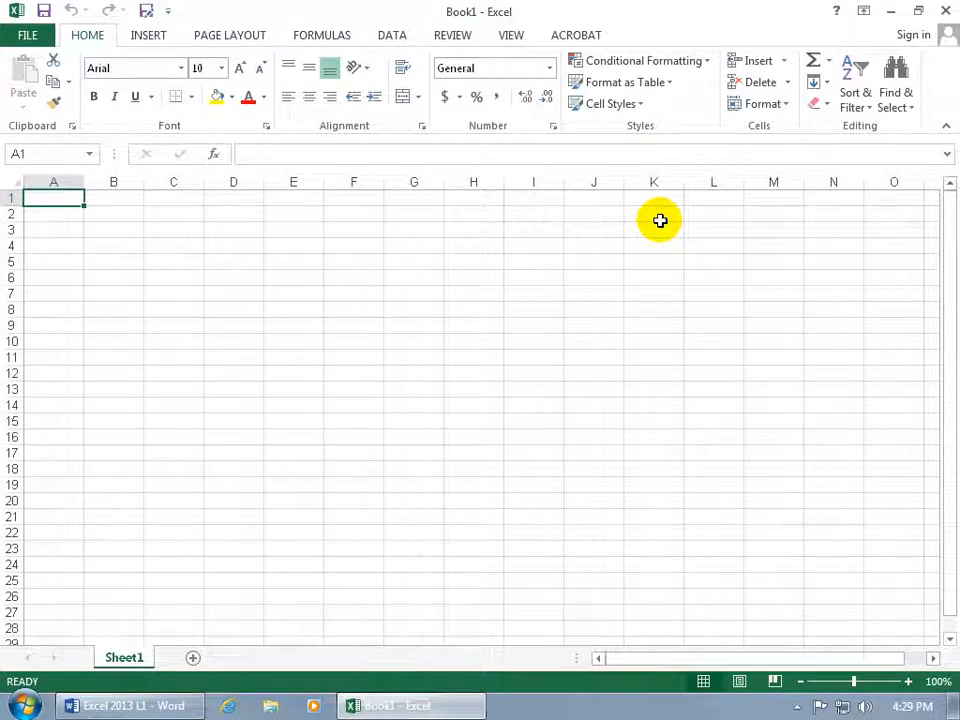
{"action": "key", "text": "ctrl+F1"}
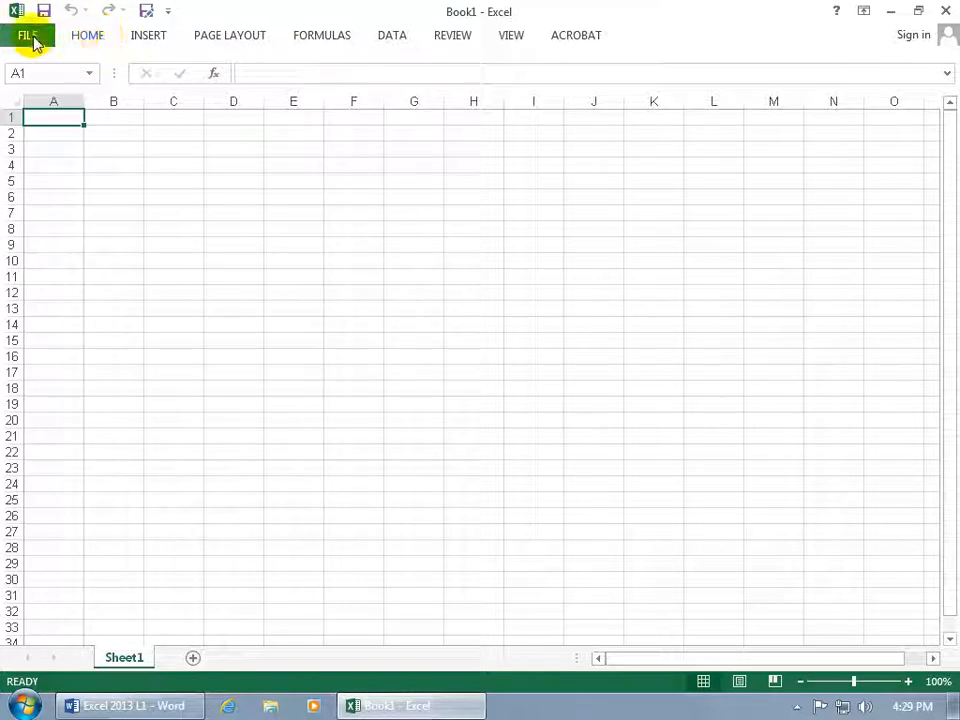
Expand and collapse the ribbon using the Home tab, and repeat this with the Insert tab.
{"action": "double_click", "coordinate": [87, 38]}
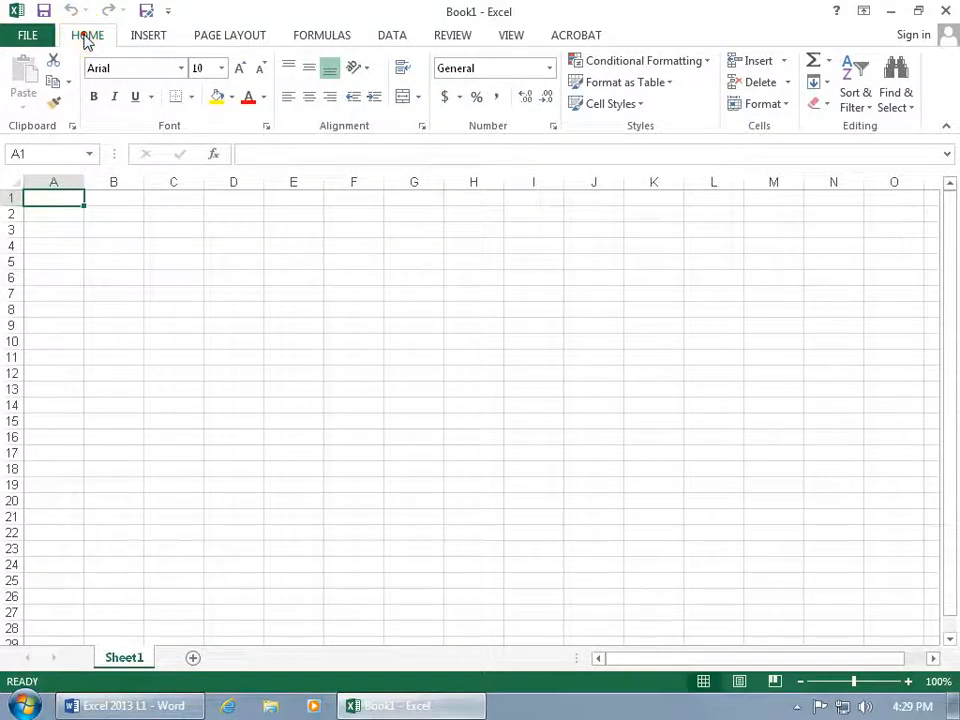
{"action": "double_click", "coordinate": [87, 36]}
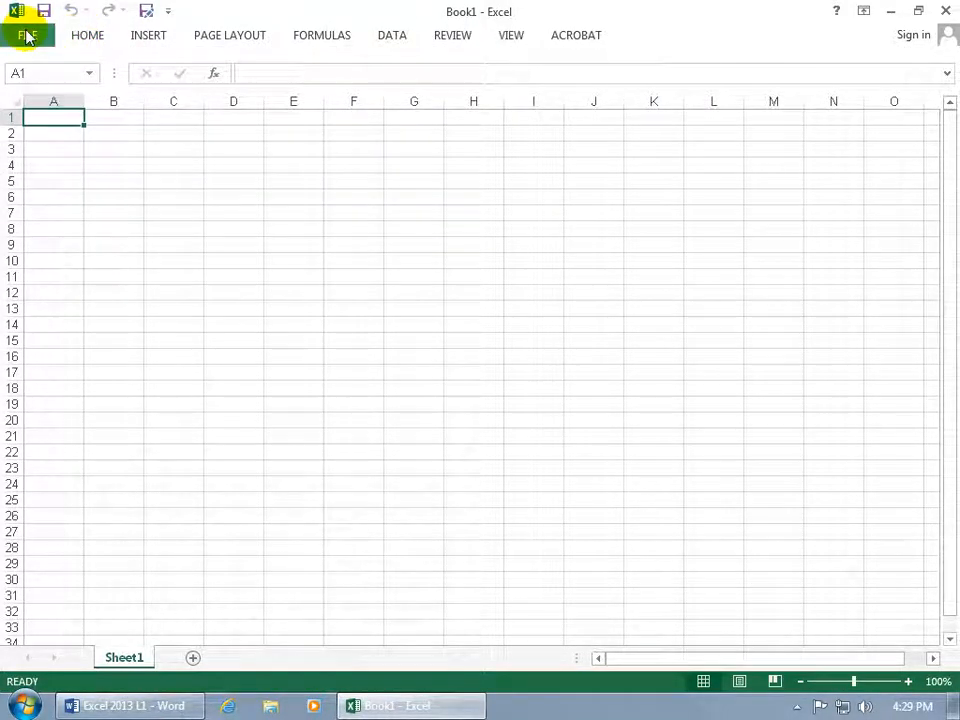
{"action": "left_click", "coordinate": [26, 35]}
{"action": "left_click", "coordinate": [26, 35]}
{"action": "left_click", "coordinate": [168, 40]}
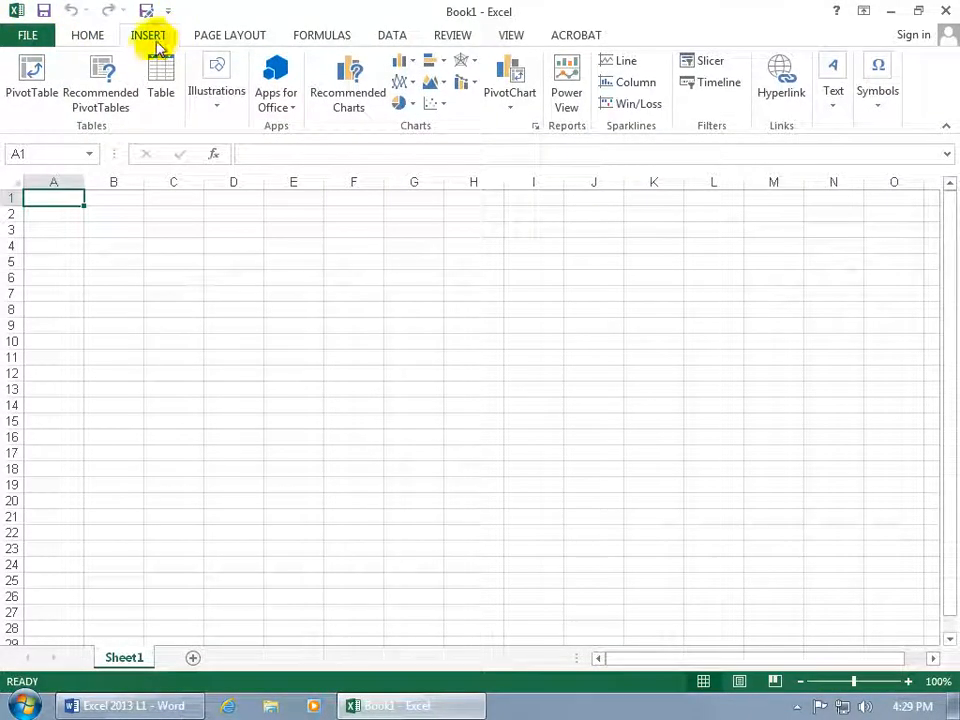
{"action": "double_click", "coordinate": [150, 37]}
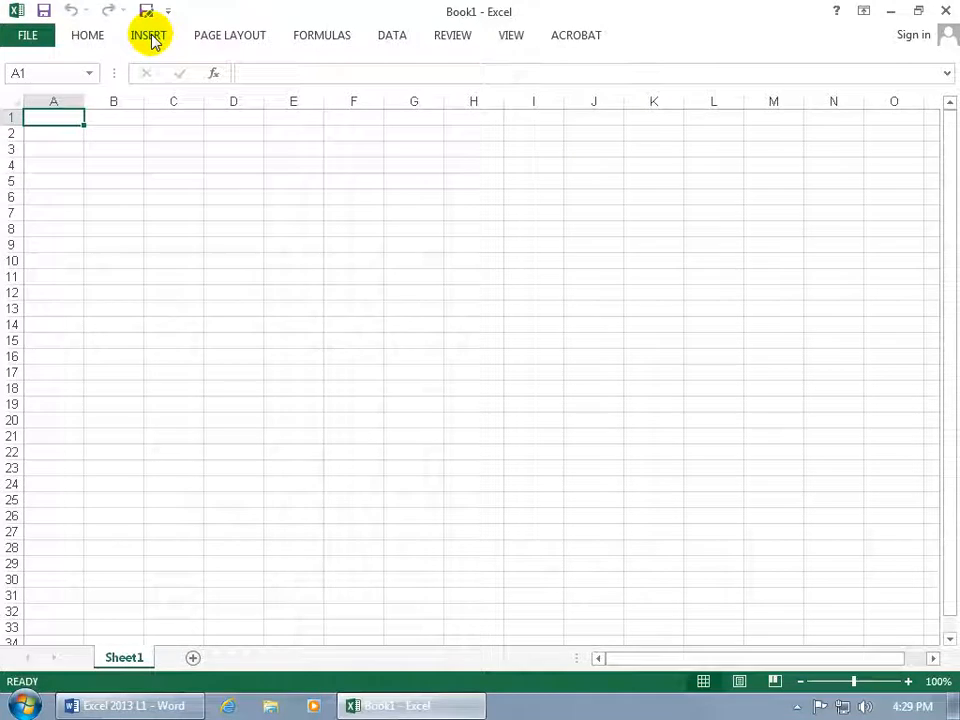
Switch the ribbon display to Show Tabs and Commands and back to Show Tabs.
{"action": "left_click", "coordinate": [864, 13]}
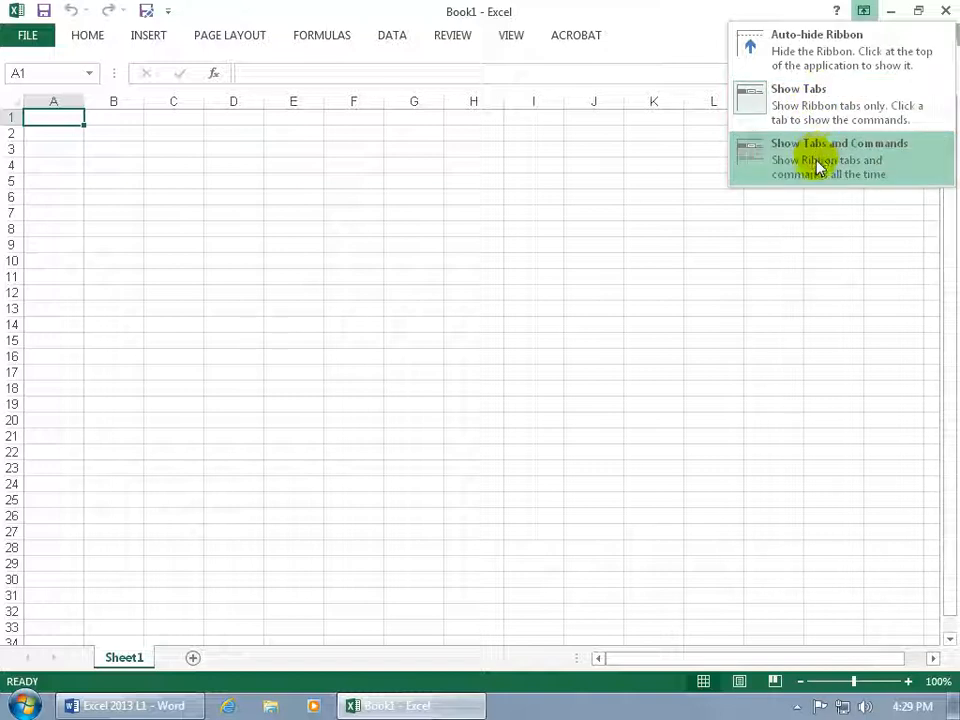
{"action": "left_click", "coordinate": [844, 167]}
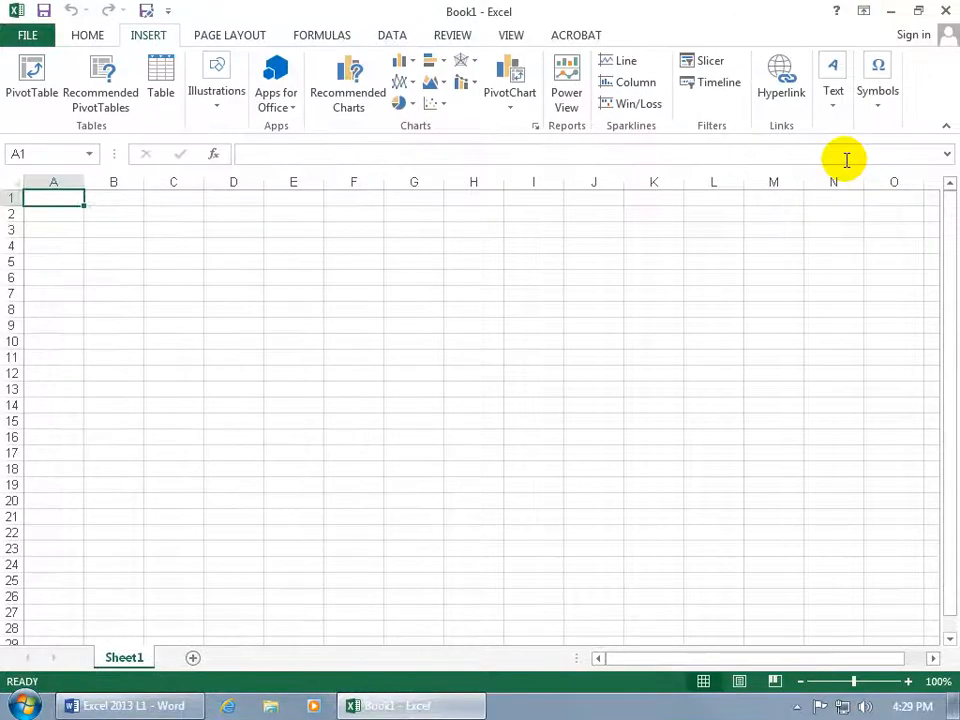
{"action": "left_click", "coordinate": [863, 11]}
{"action": "left_click", "coordinate": [846, 108]}
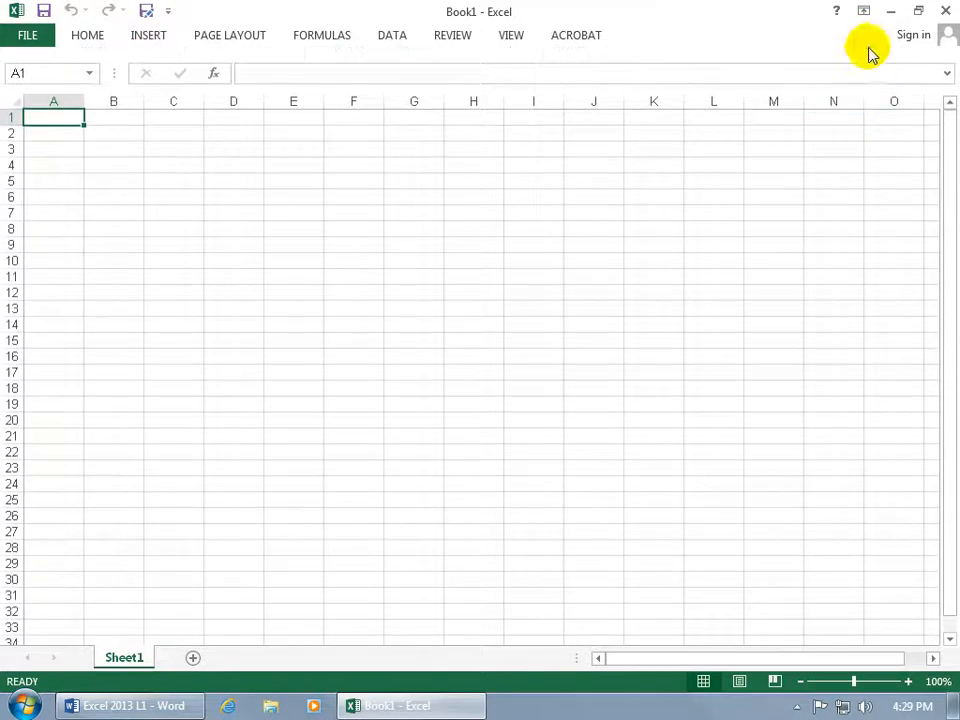
Set the ribbon display to Auto-hide Ribbon, temporarily reveal the hidden ribbon and dismiss it.
{"action": "left_click", "coordinate": [865, 13]}
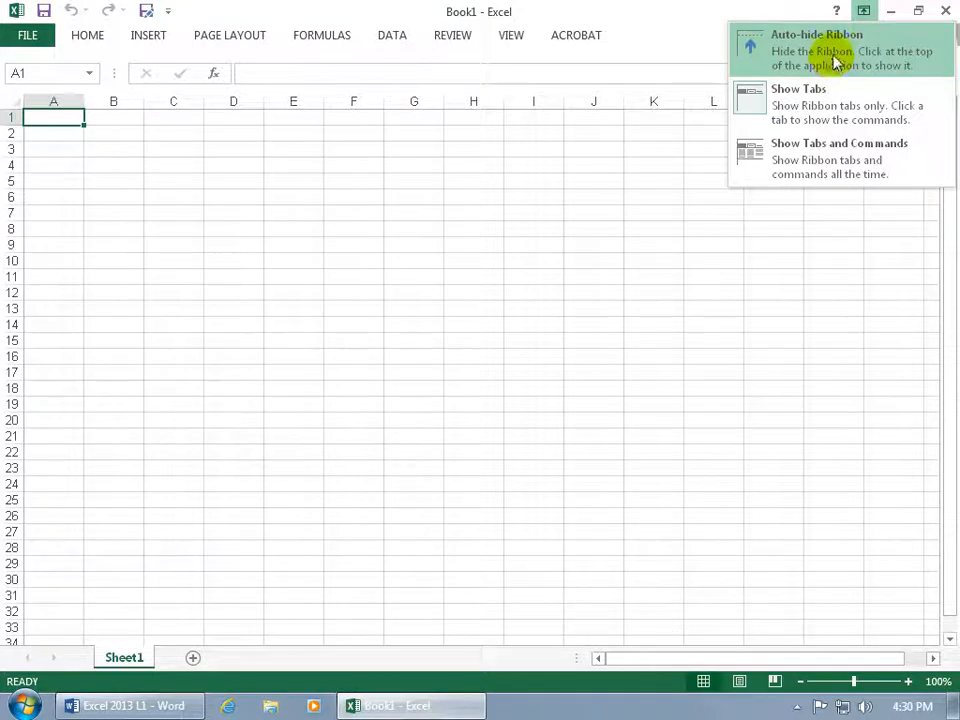
{"action": "left_click", "coordinate": [832, 64]}
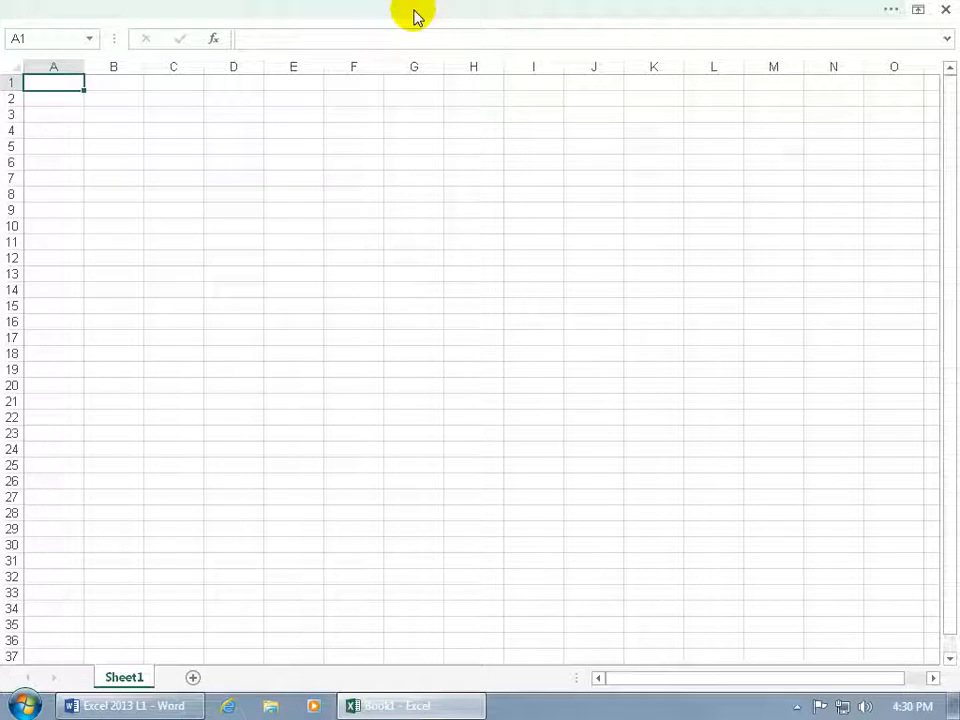
{"action": "left_click", "coordinate": [414, 16]}
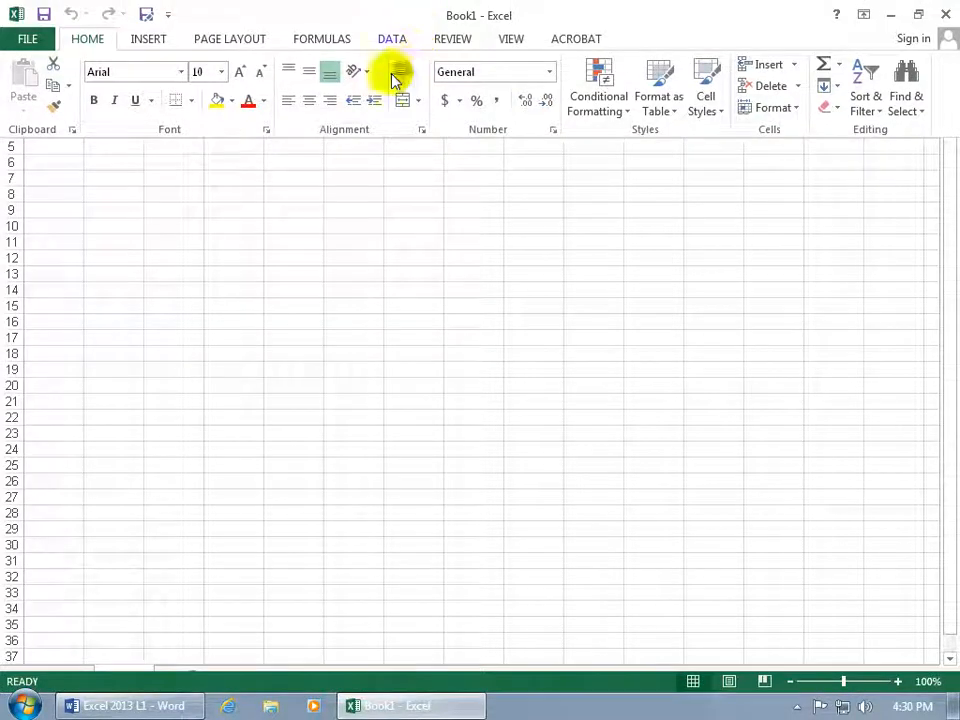
{"action": "left_click", "coordinate": [409, 209]}
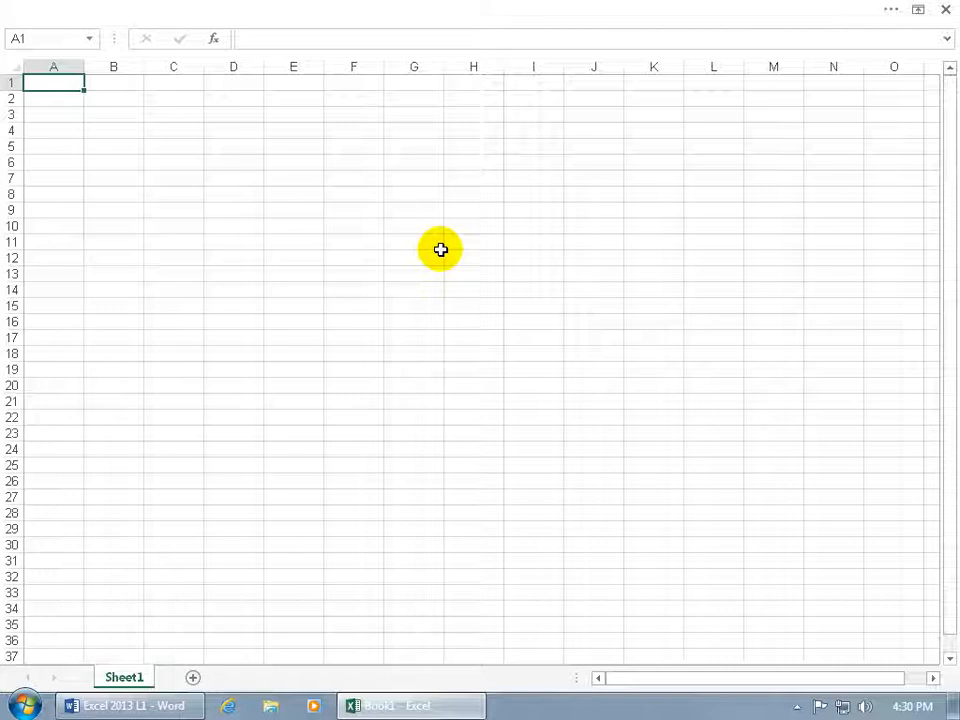
Reveal the auto-hidden ribbon, change its display to Show Tabs and select cell F4.
{"action": "left_click", "coordinate": [296, 16]}
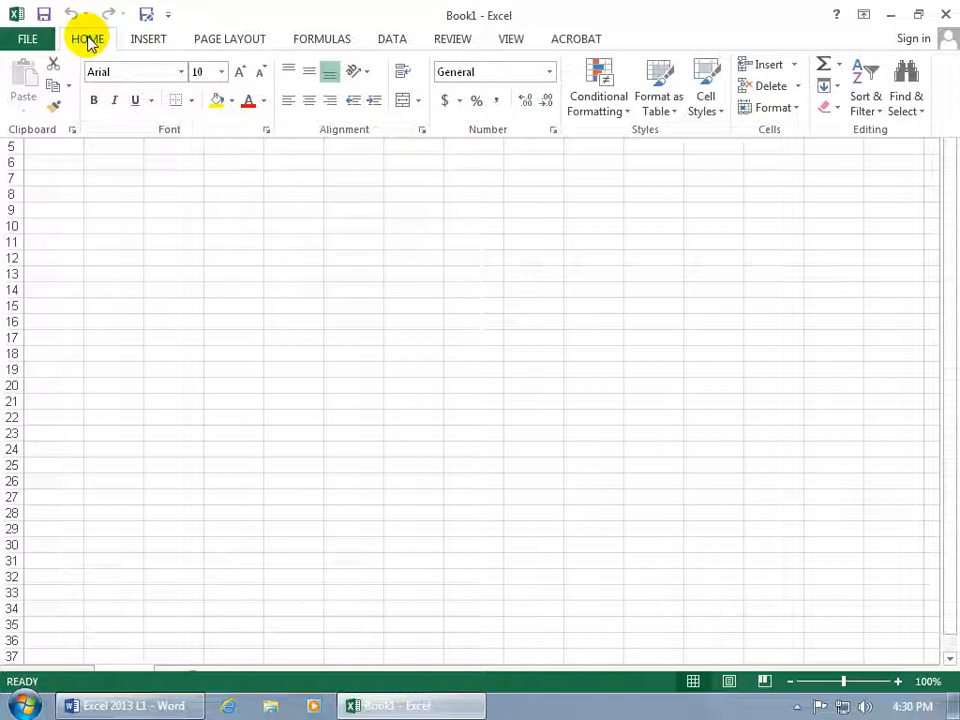
{"action": "left_click", "coordinate": [863, 16]}
{"action": "left_click", "coordinate": [836, 103]}
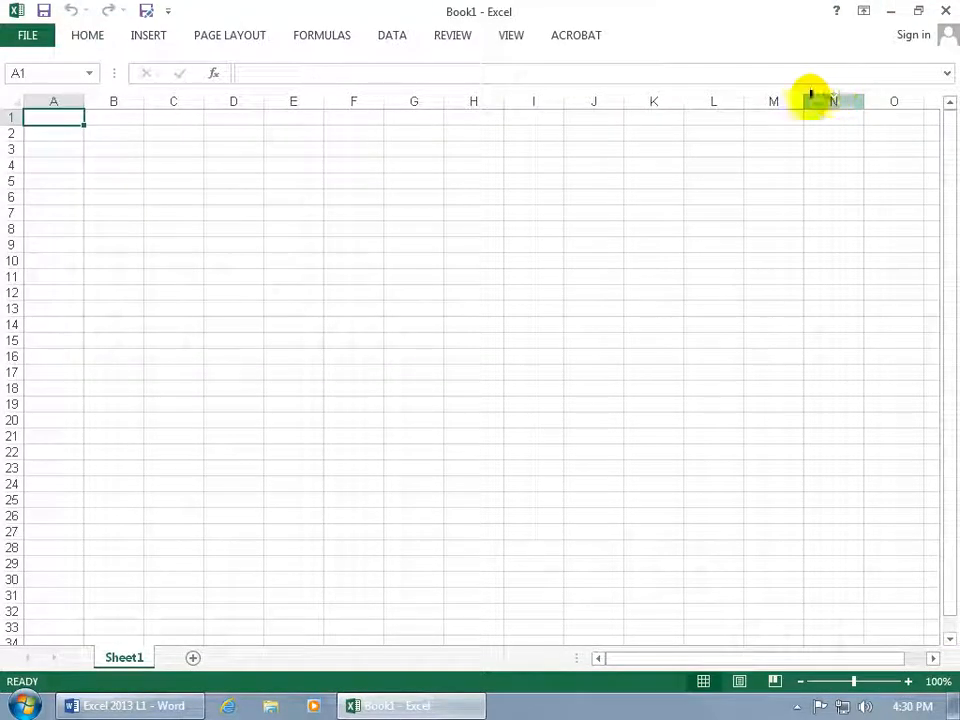
{"action": "left_click", "coordinate": [357, 166]}
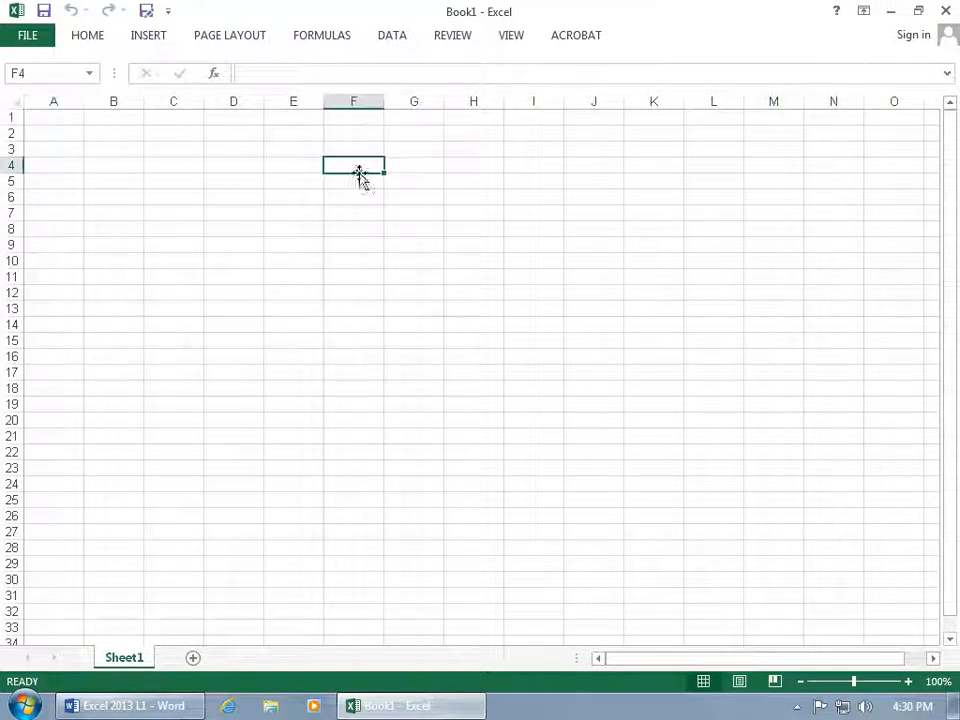
Keep the full ribbon permanently expanded on the Home commands and return to cell A1.
{"action": "double_click", "coordinate": [86, 36]}
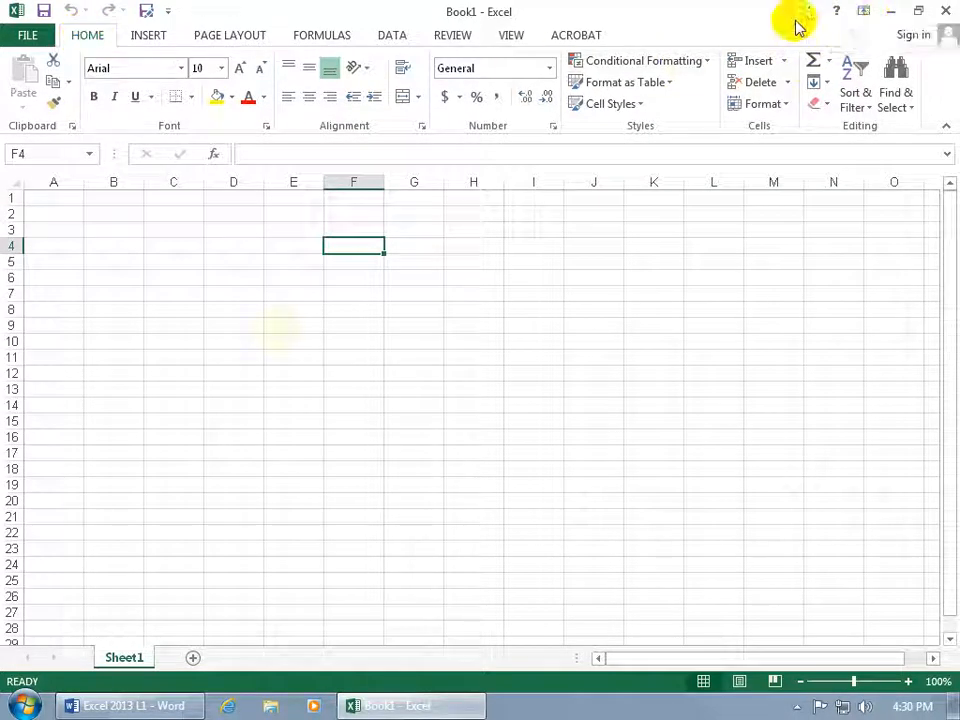
{"action": "key", "text": "ctrl+Home"}
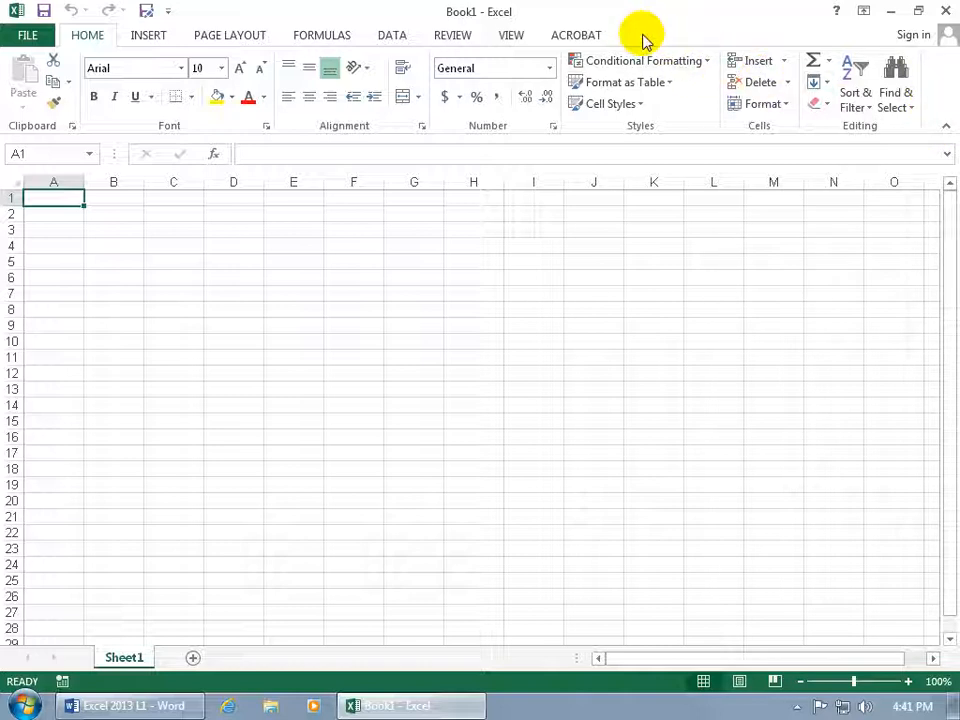
Open the Customize the Ribbon settings from the ribbon itself and close them without saving.
{"action": "right_click", "coordinate": [373, 99]}
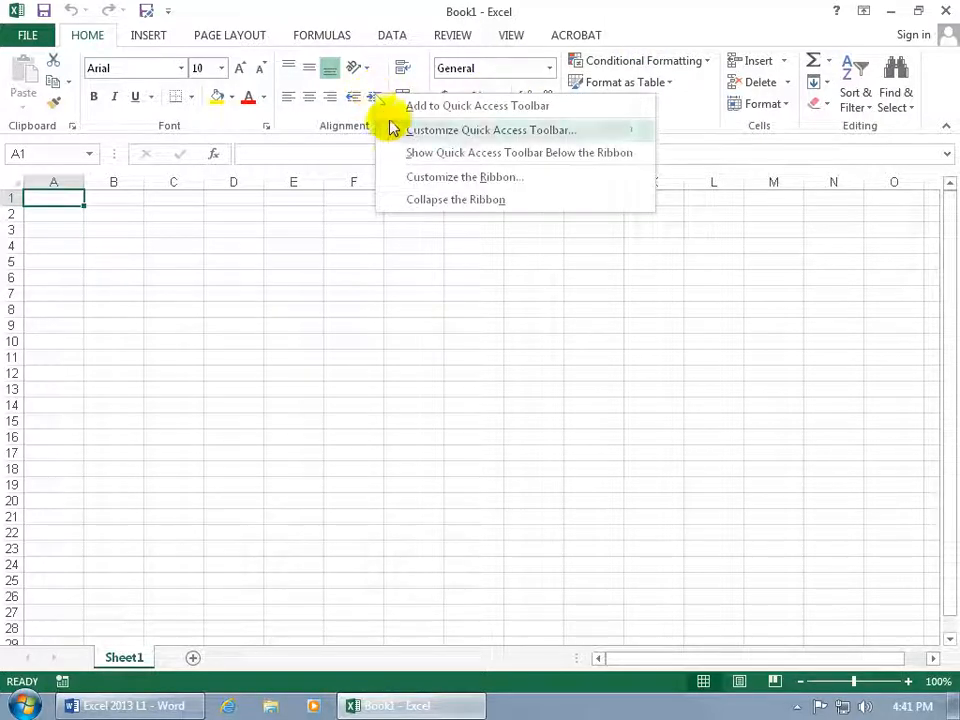
{"action": "left_click", "coordinate": [492, 187]}
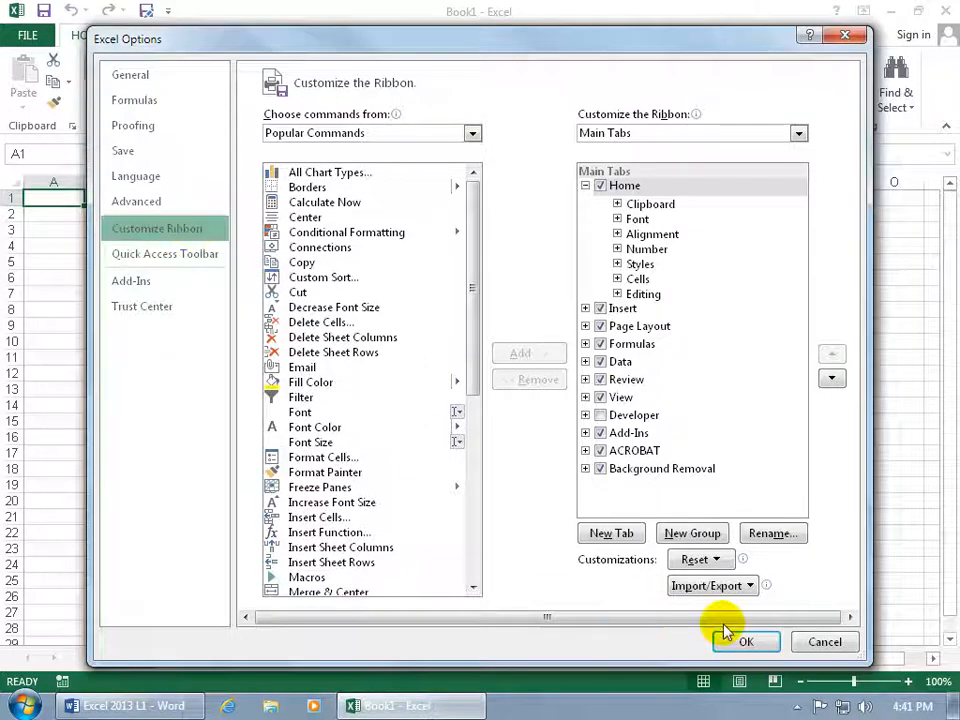
{"action": "left_click", "coordinate": [828, 645]}
Enable the Developer tab among the main tabs in the Customize Ribbon options and apply the change.
{"action": "left_click", "coordinate": [30, 36]}
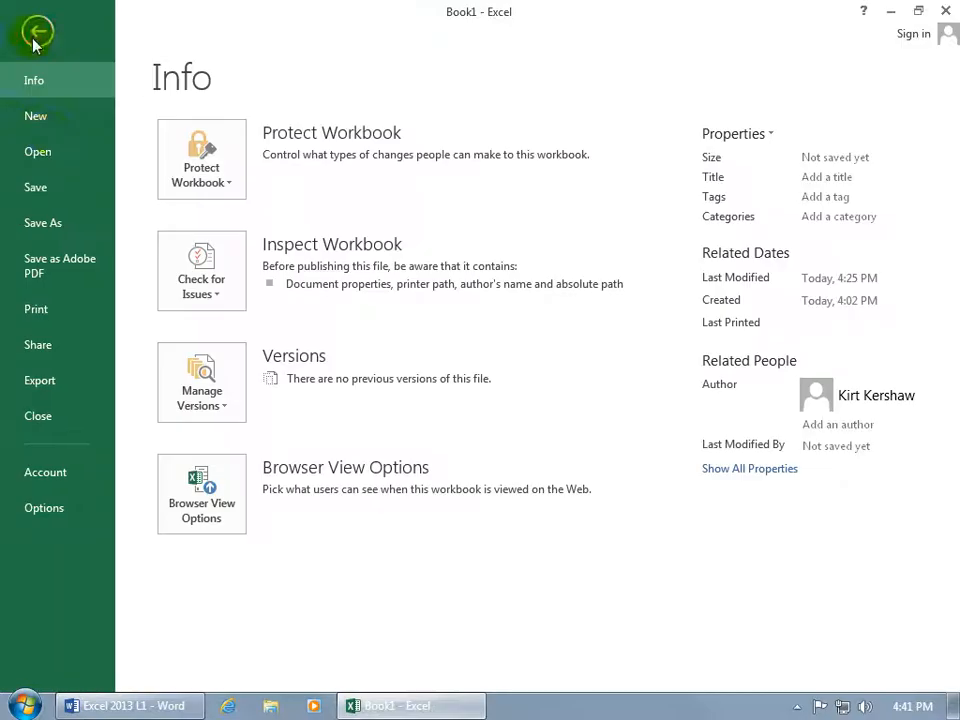
{"action": "left_click", "coordinate": [44, 510]}
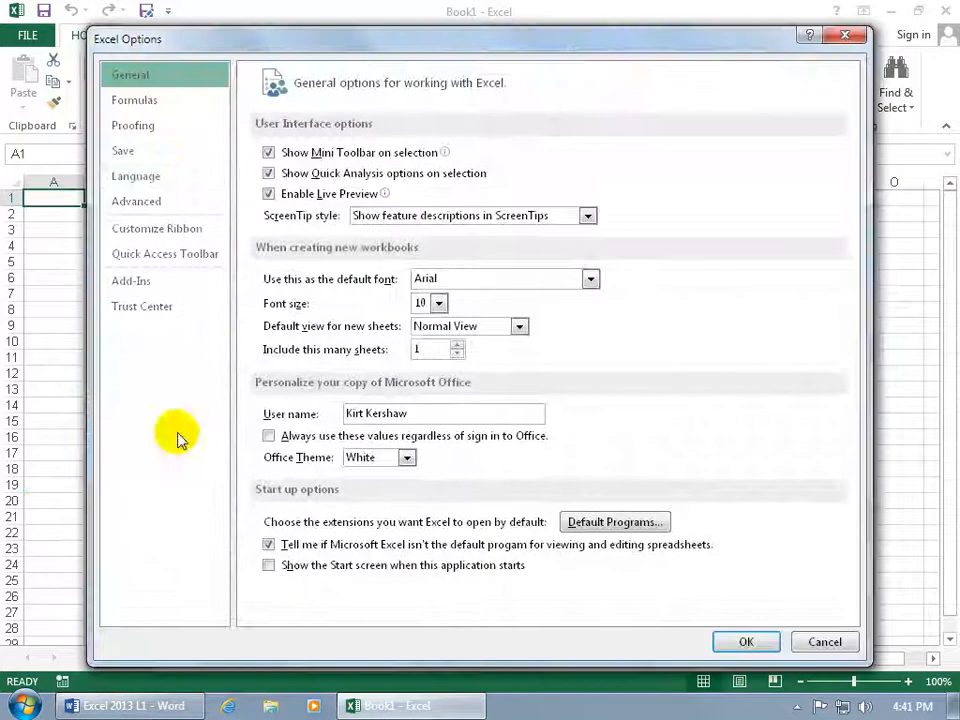
{"action": "left_click", "coordinate": [167, 228]}
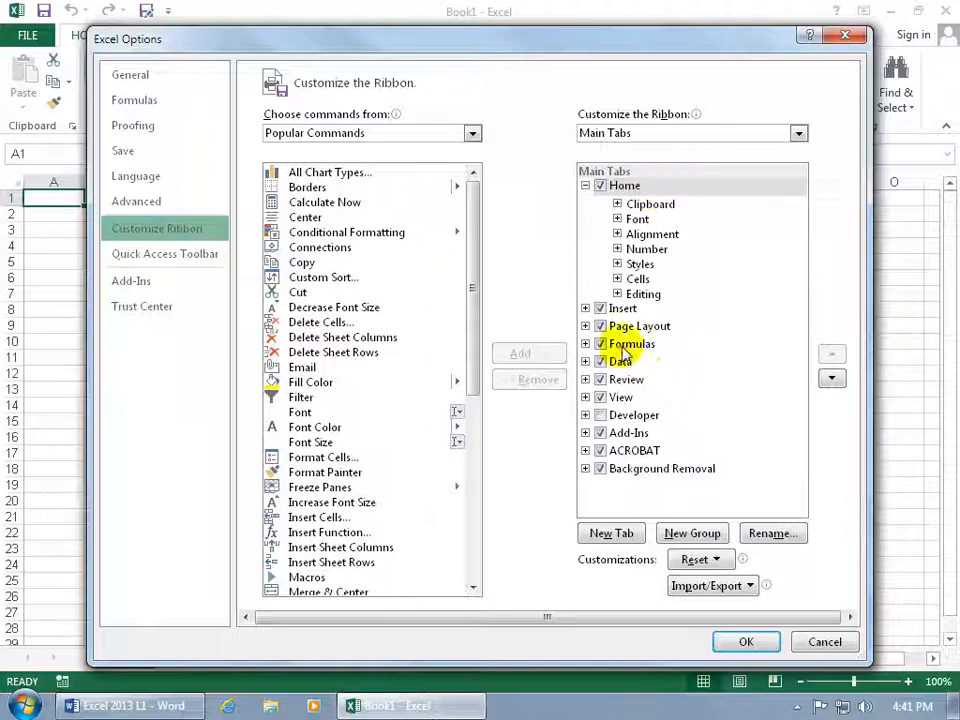
{"action": "left_click", "coordinate": [600, 416]}
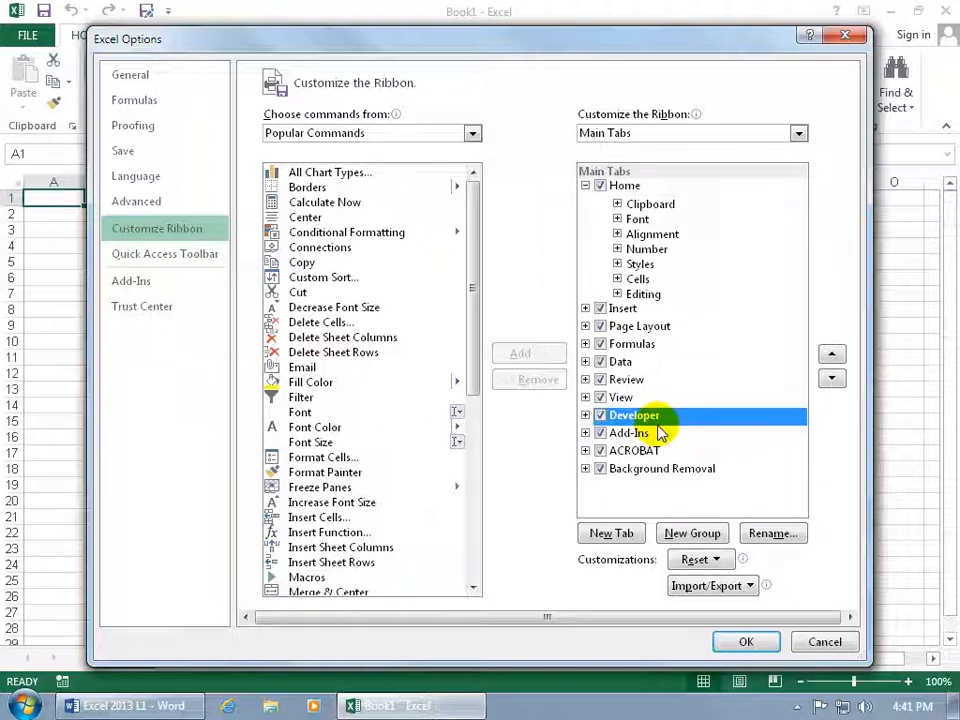
{"action": "left_click", "coordinate": [746, 641]}
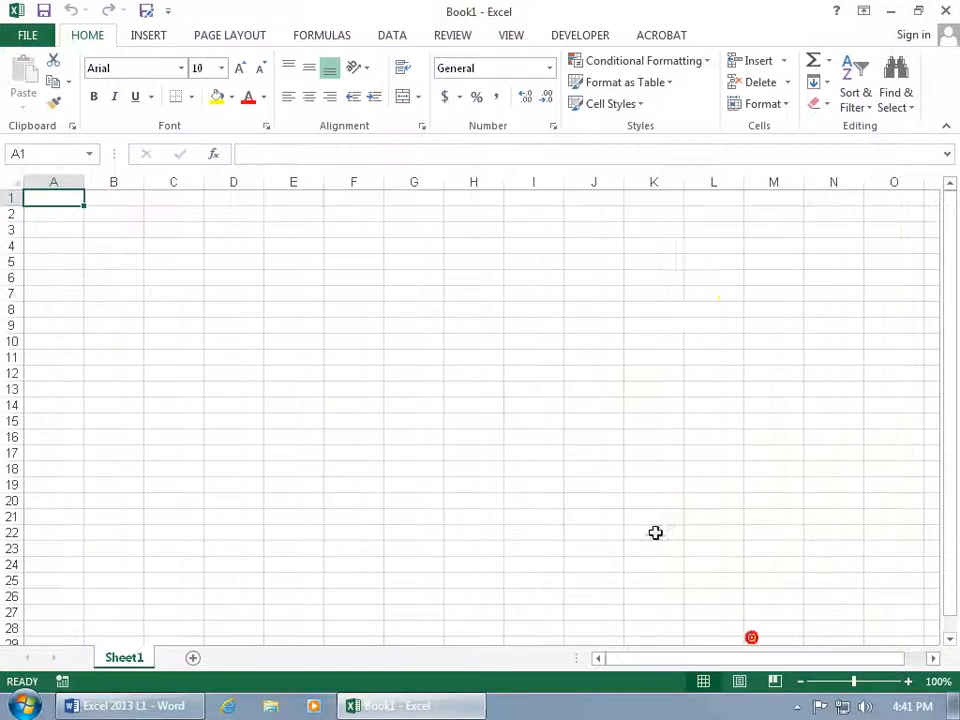
Examine the Developer commands and compare them with the Macros commands available under View.
{"action": "left_click", "coordinate": [592, 38]}
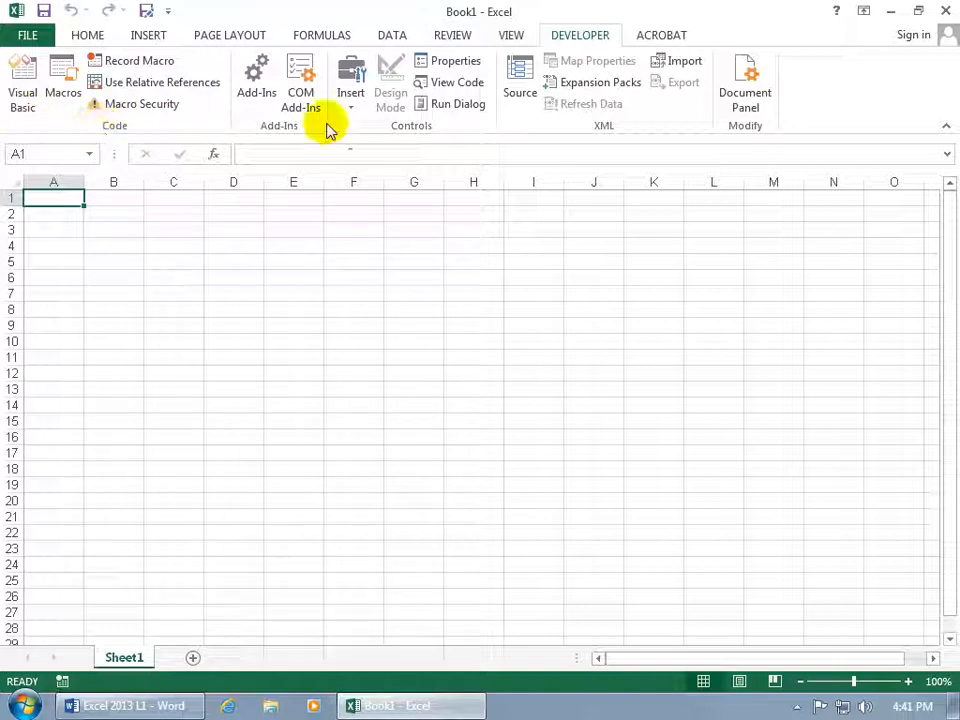
{"action": "left_click", "coordinate": [516, 40]}
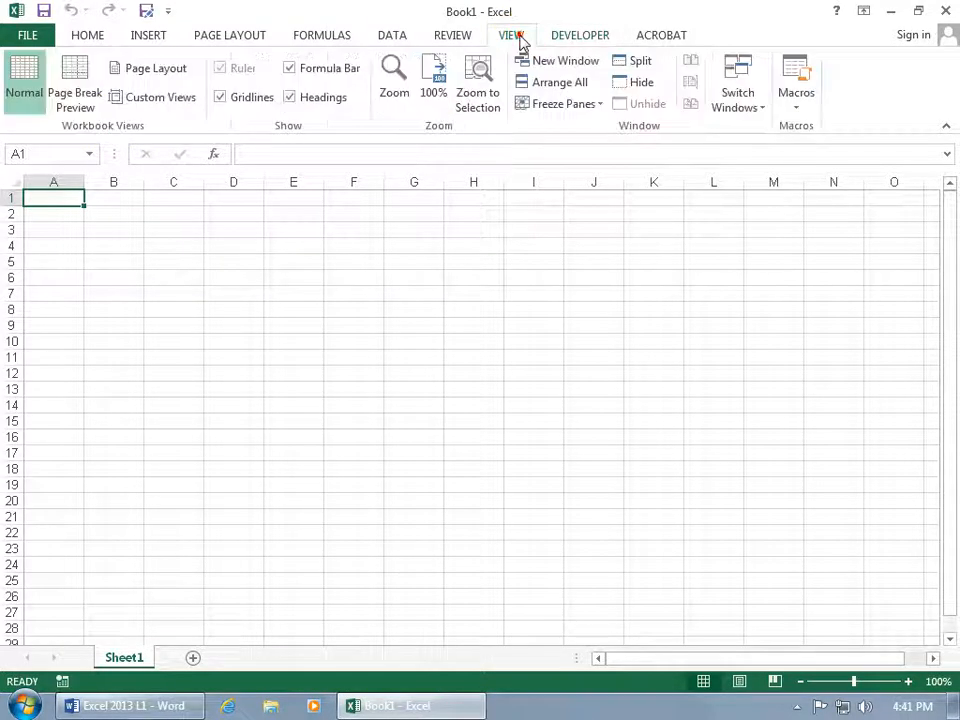
{"action": "left_click", "coordinate": [799, 103]}
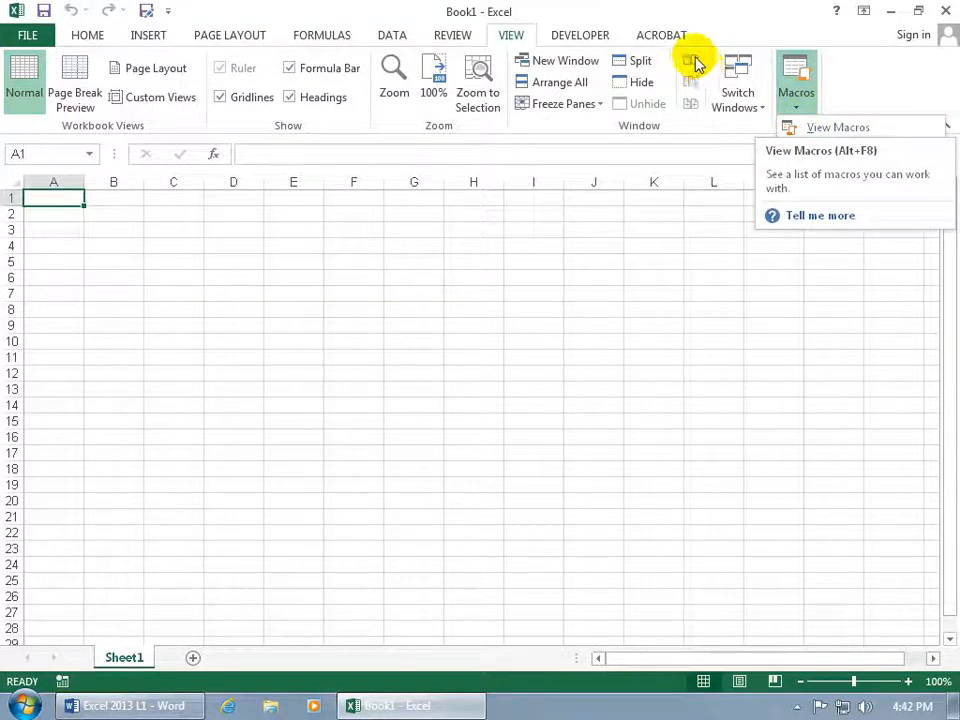
Open the Customize the Ribbon settings from the Developer commands and expand the Home tab's Clipboard group.
{"action": "left_click", "coordinate": [598, 40]}
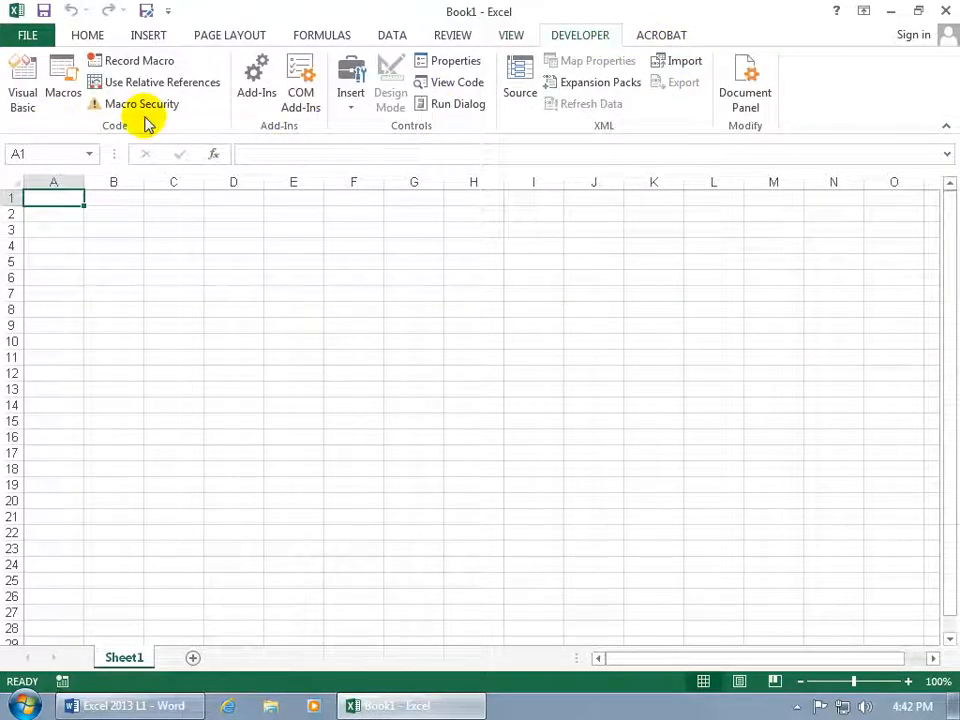
{"action": "right_click", "coordinate": [207, 113]}
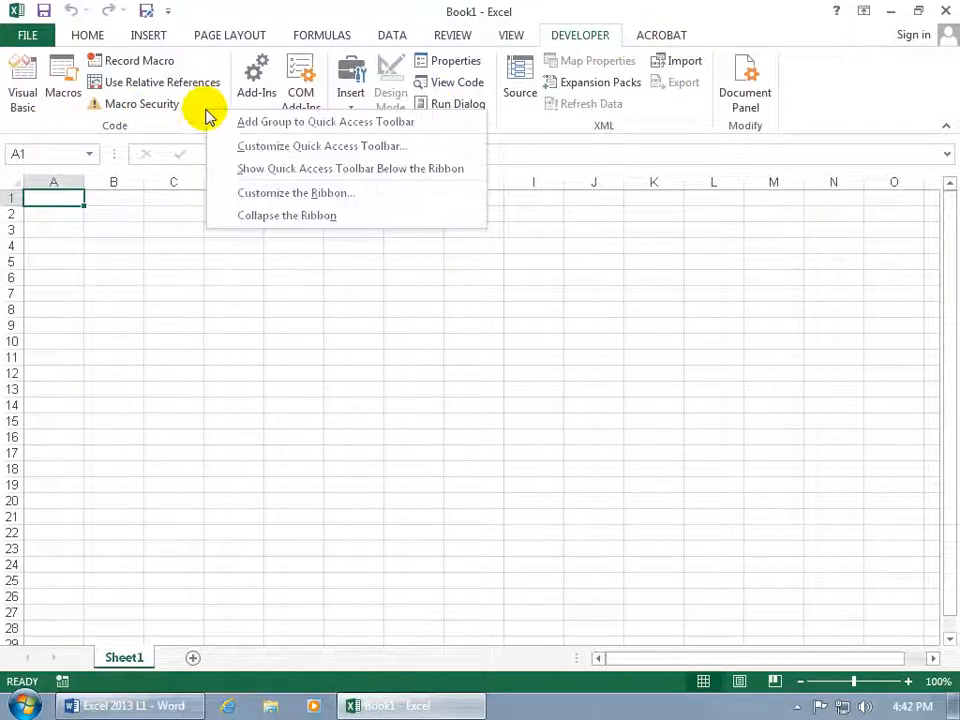
{"action": "left_click", "coordinate": [255, 197]}
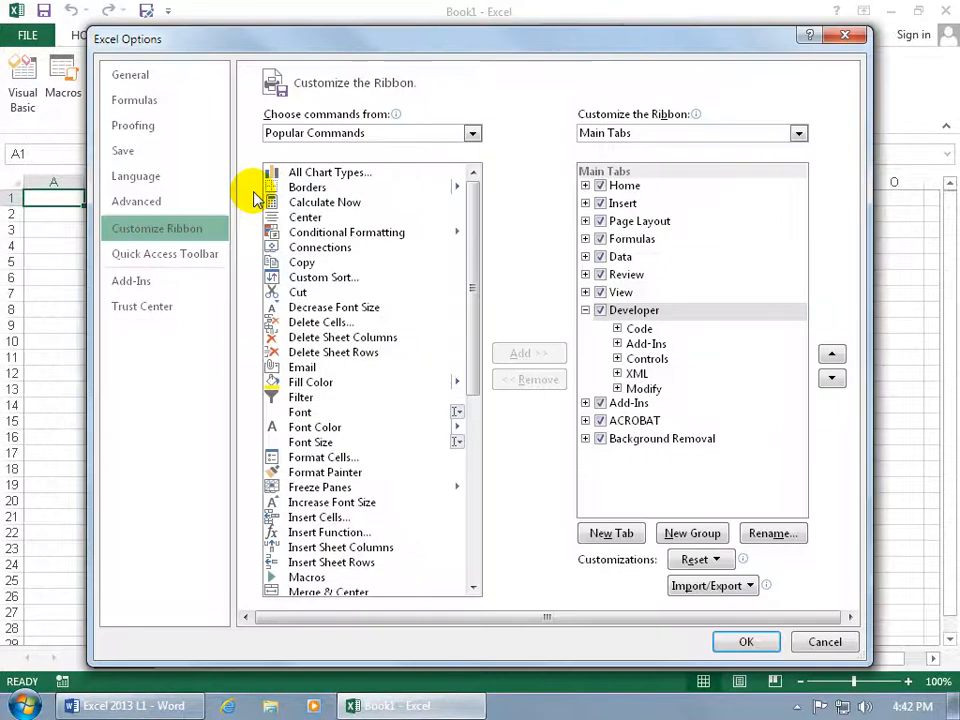
{"action": "left_click", "coordinate": [585, 186]}
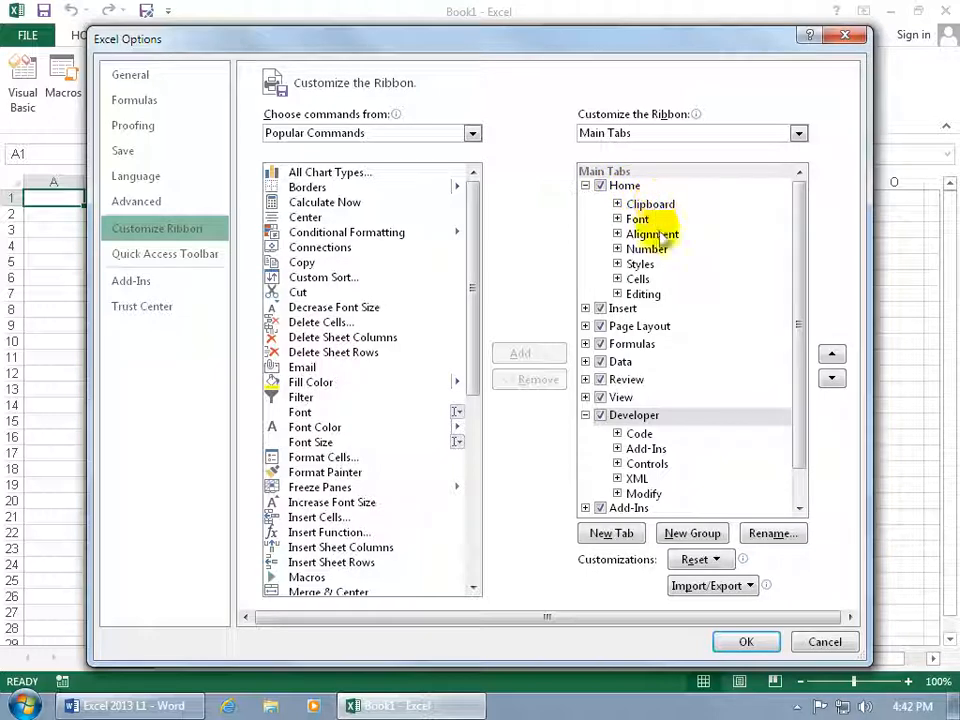
{"action": "left_click", "coordinate": [617, 204]}
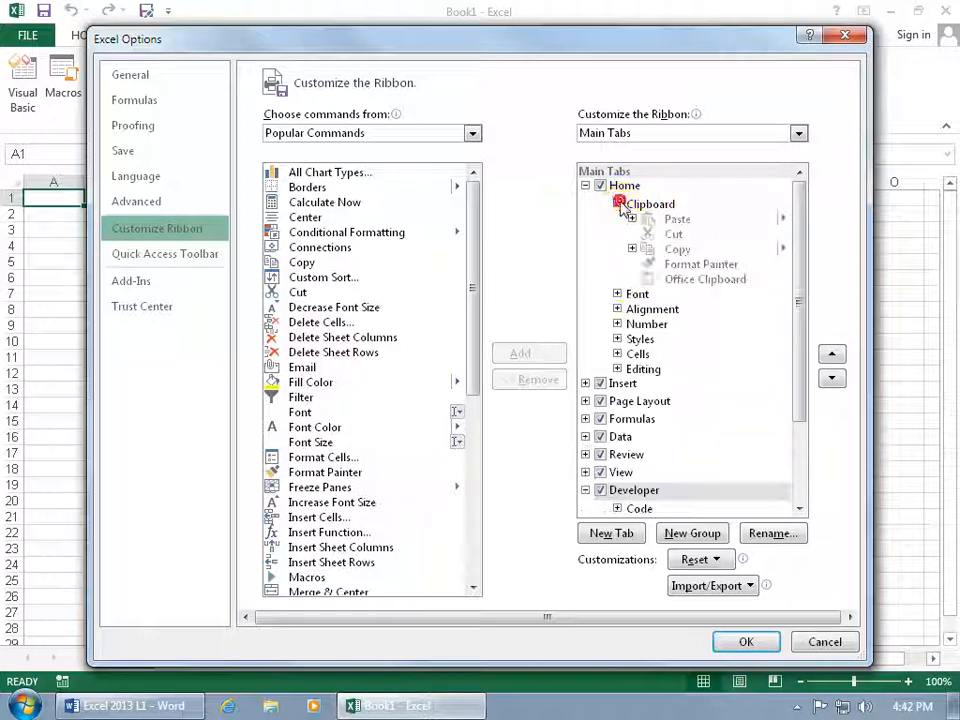
Try to add the Connections command to the built-in Clipboard group of the Home tab.
{"action": "left_click", "coordinate": [681, 251]}
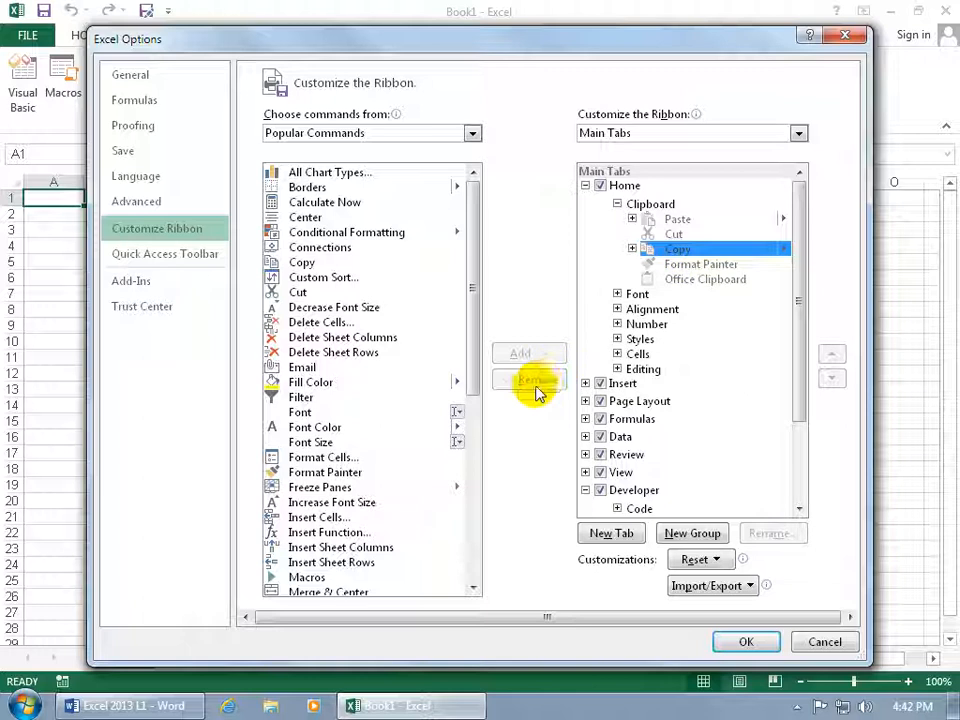
{"action": "left_click", "coordinate": [330, 248]}
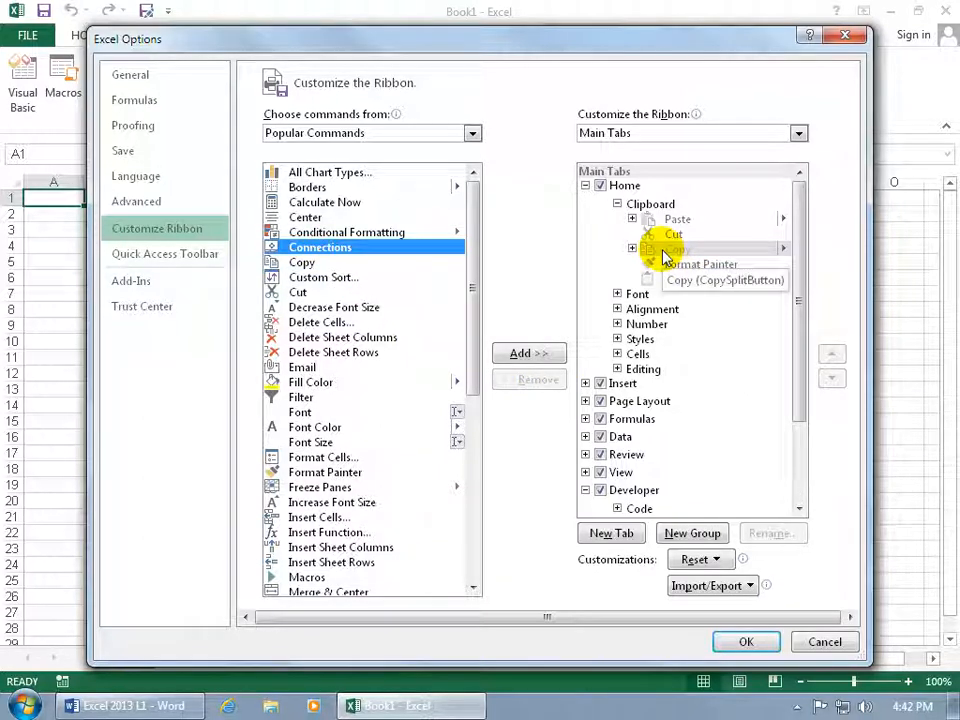
{"action": "left_click", "coordinate": [537, 356]}
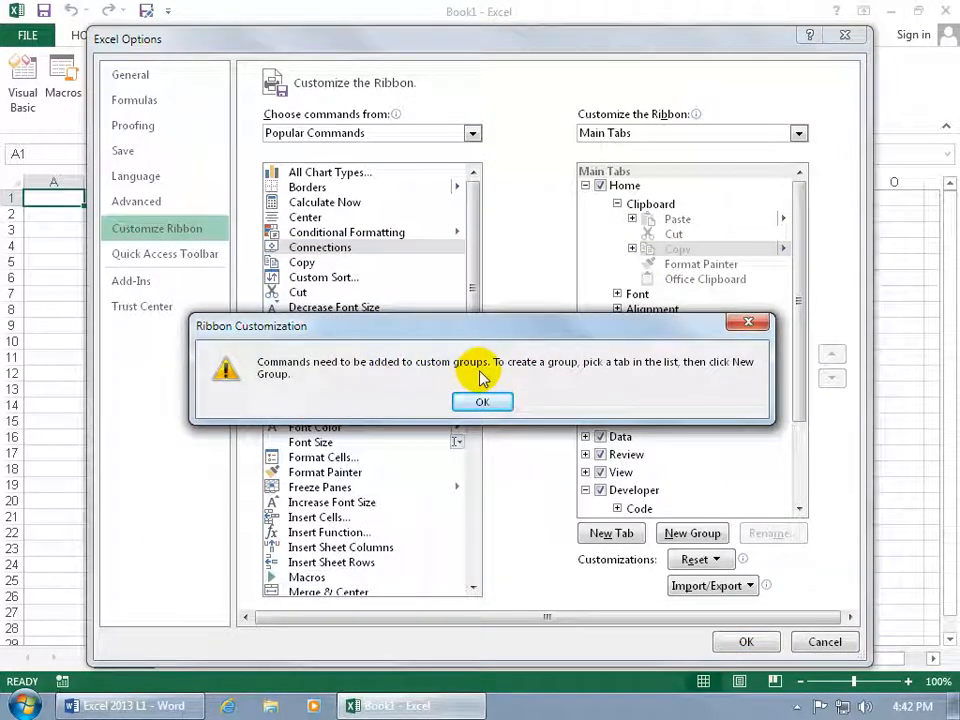
{"action": "left_click", "coordinate": [484, 402]}
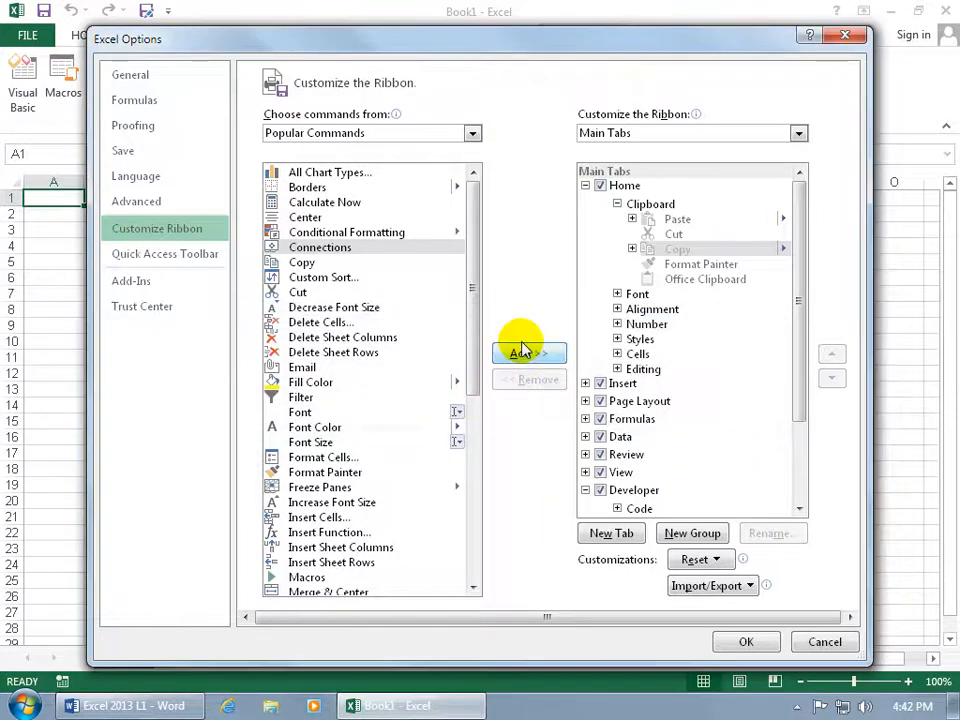
{"action": "left_click_drag", "start_coordinate": [655, 245], "coordinate": [678, 218]}
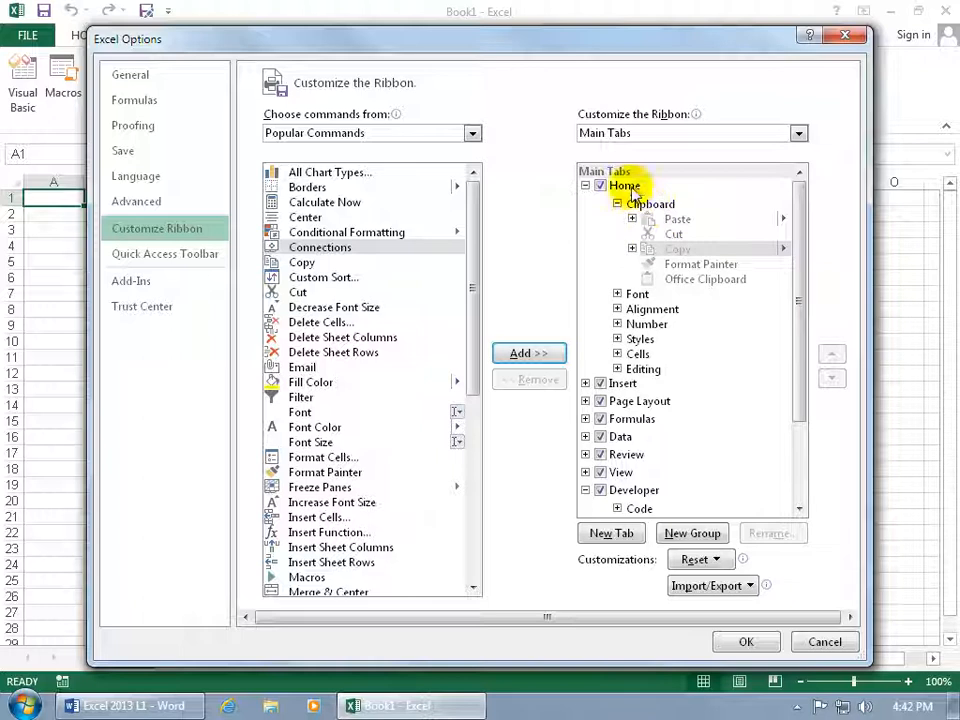
Create a custom group on the Home tab named Spiffy with the smiley face symbol.
{"action": "left_click", "coordinate": [632, 192]}
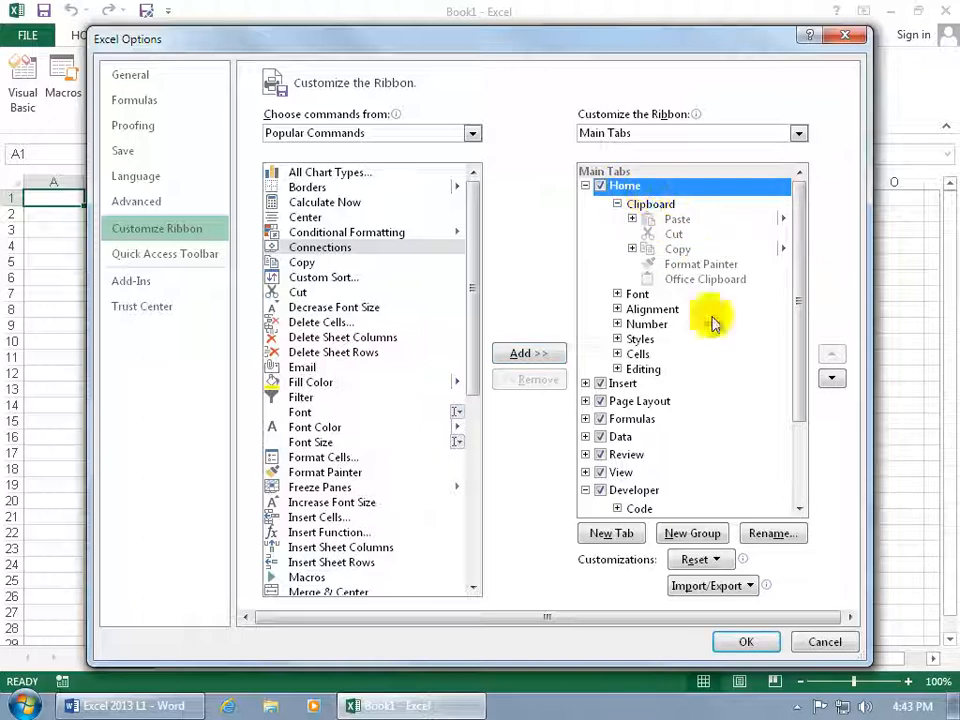
{"action": "left_click", "coordinate": [692, 533]}
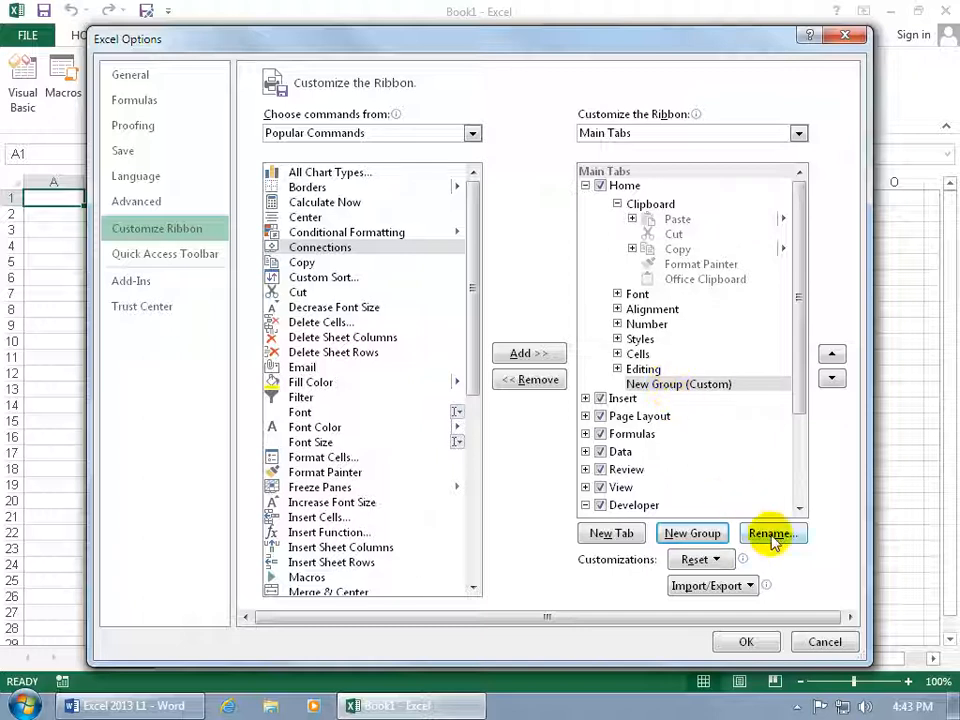
{"action": "left_click", "coordinate": [767, 533]}
{"action": "type", "text": "S"}
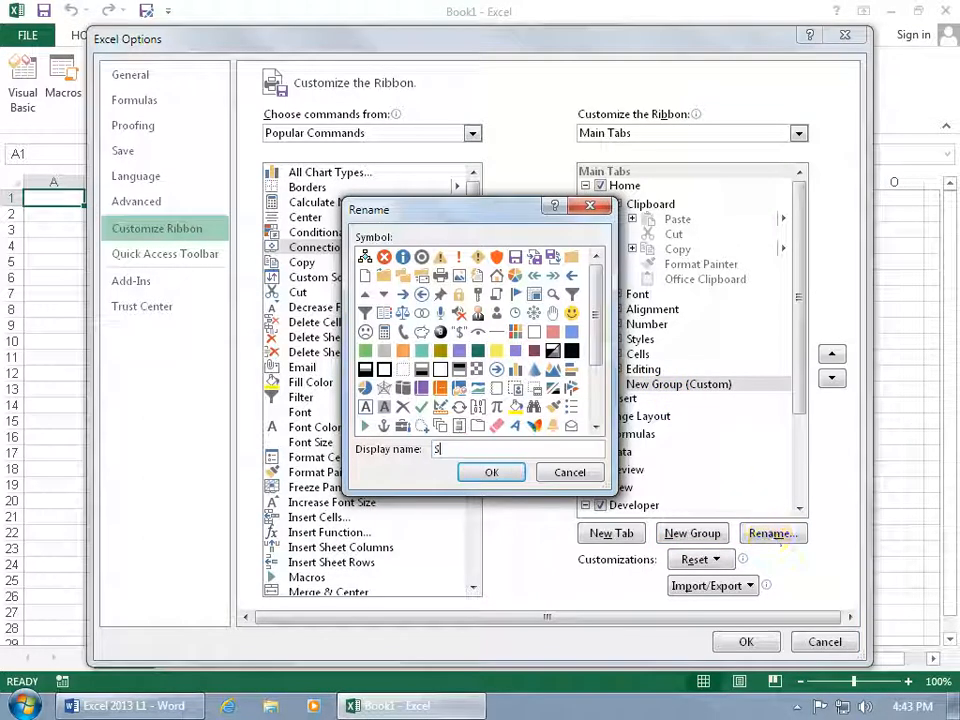
{"action": "type", "text": "piffy"}
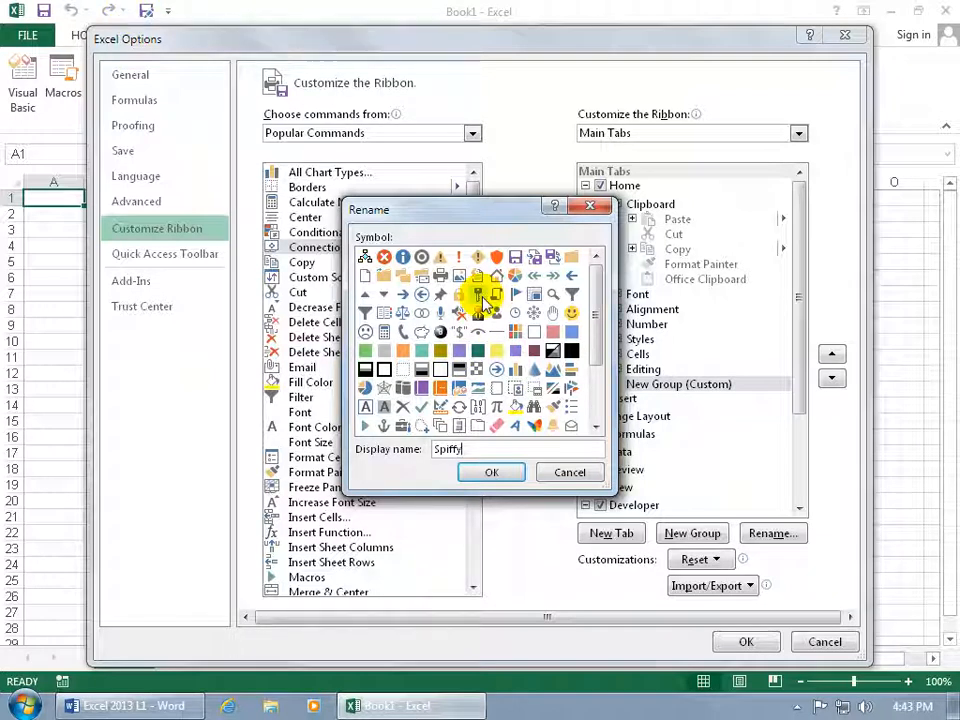
{"action": "left_click", "coordinate": [497, 257]}
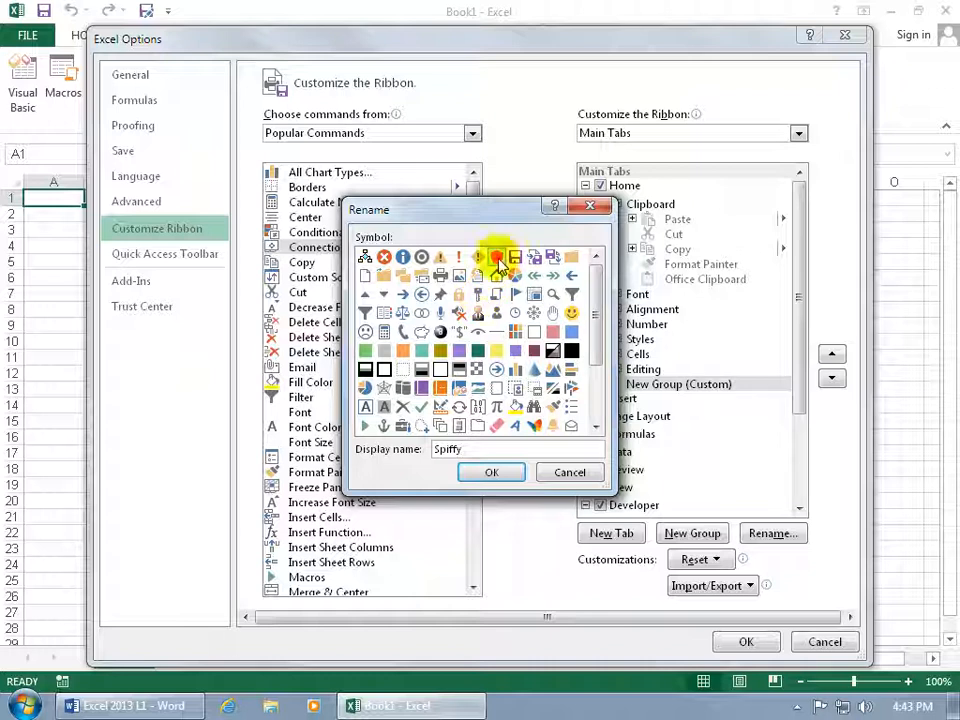
{"action": "left_click", "coordinate": [571, 313]}
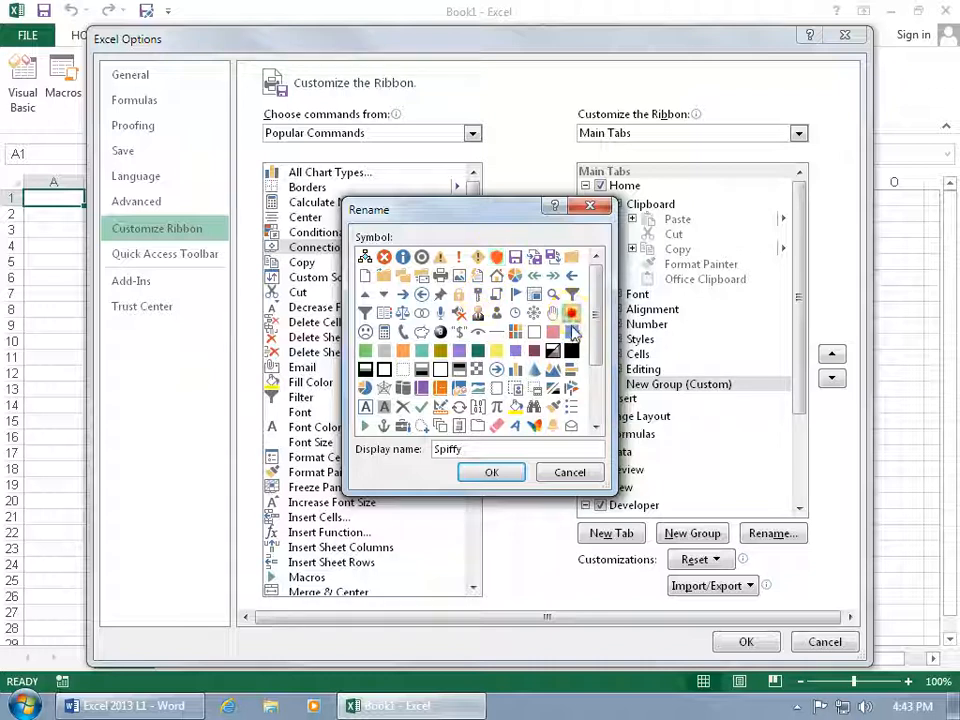
{"action": "left_click", "coordinate": [492, 474]}
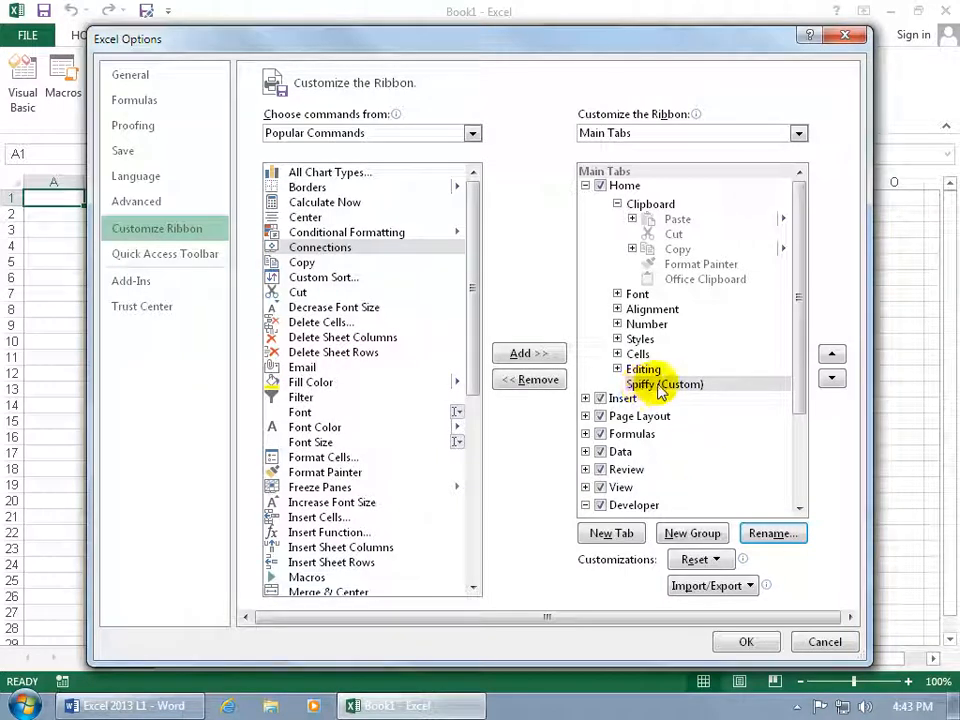
List All Commands as the command source and add Bring Forward to the Spiffy group.
{"action": "left_click", "coordinate": [318, 383]}
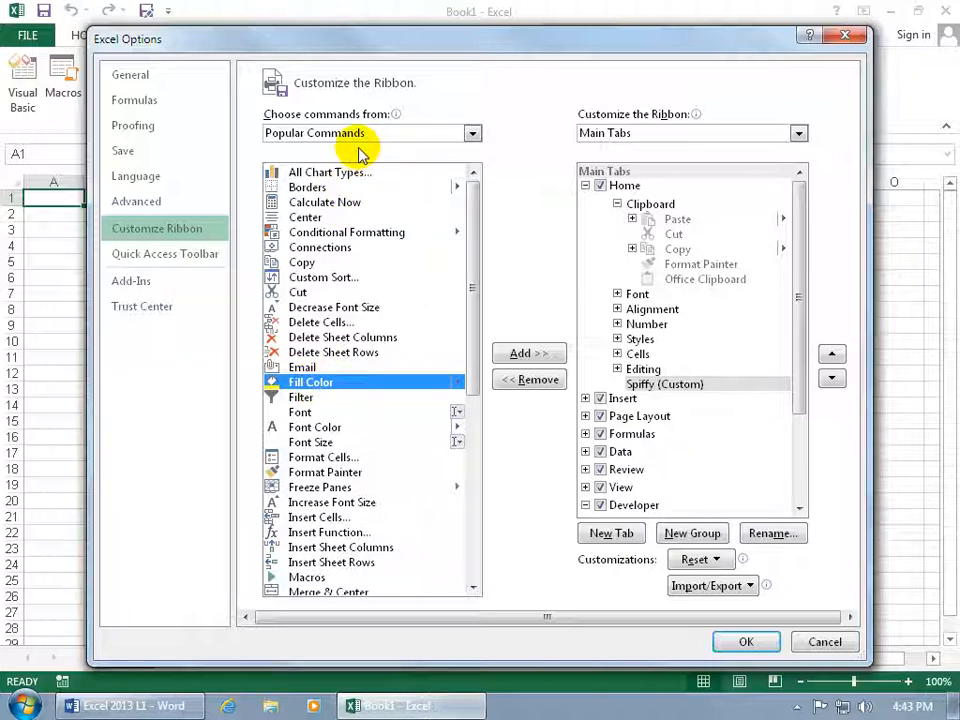
{"action": "left_click", "coordinate": [471, 134]}
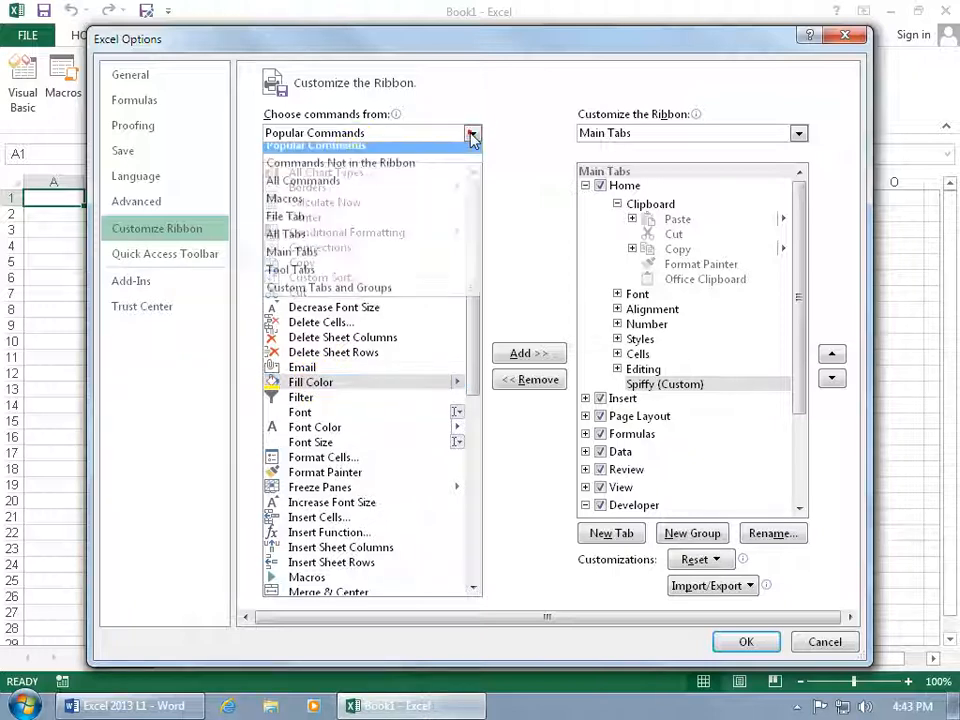
{"action": "left_click", "coordinate": [412, 186]}
{"action": "left_click_drag", "start_coordinate": [474, 207], "coordinate": [474, 226]}
{"action": "left_click", "coordinate": [336, 285]}
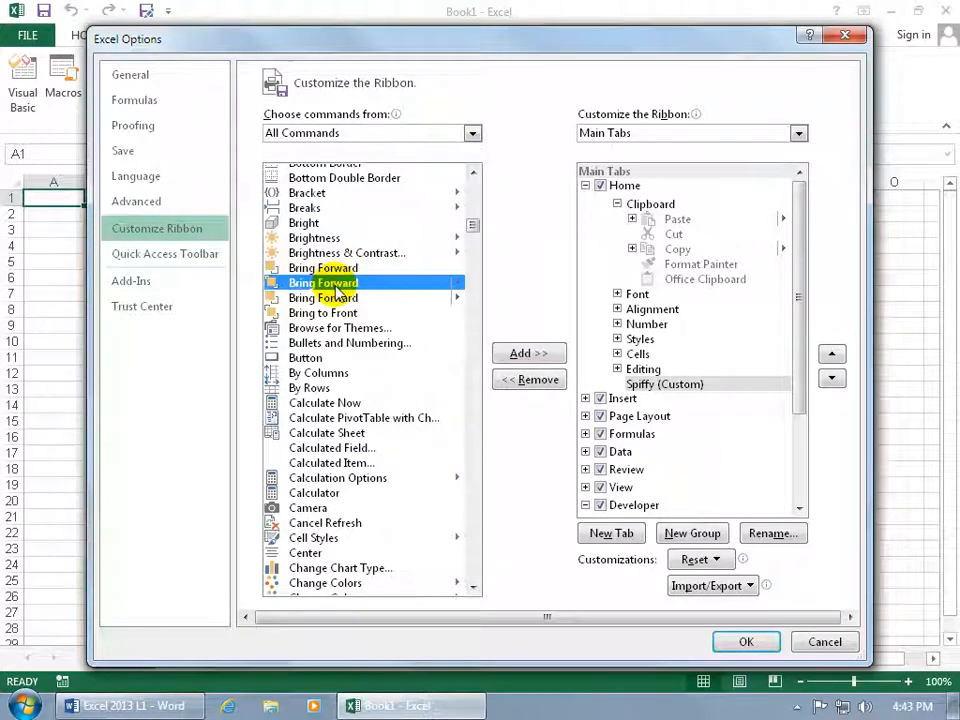
{"action": "left_click", "coordinate": [527, 355]}
Add Bullets and Numbering, Calculate PivotTable and Calculated Item to the Spiffy group, then apply the customization and show the Home commands.
{"action": "double_click", "coordinate": [352, 343]}
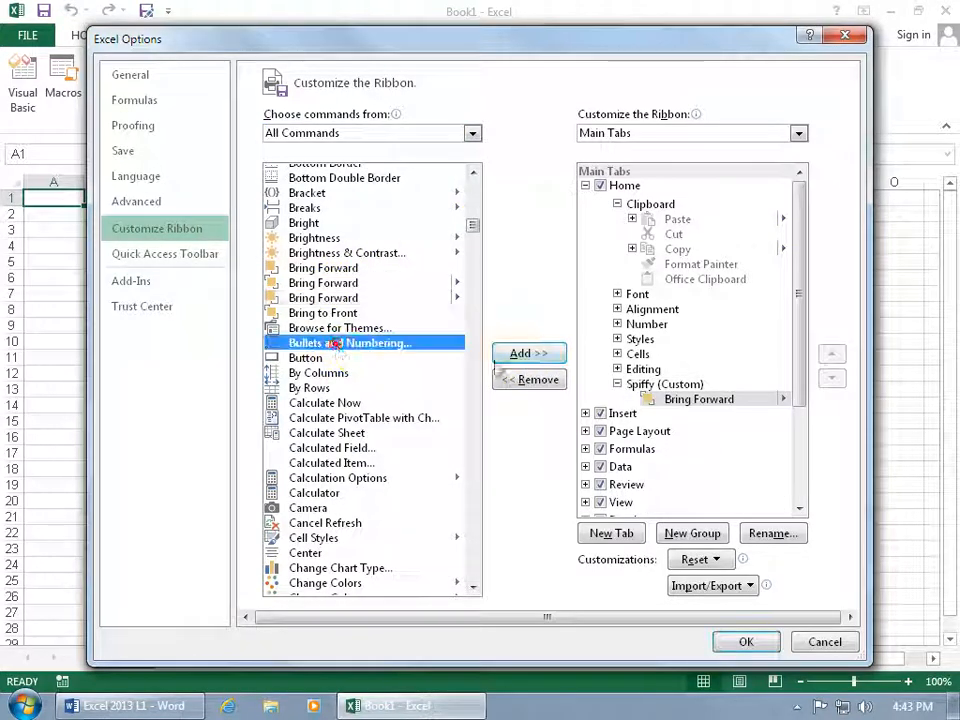
{"action": "left_click", "coordinate": [380, 420]}
{"action": "left_click", "coordinate": [515, 355]}
{"action": "left_click", "coordinate": [340, 463]}
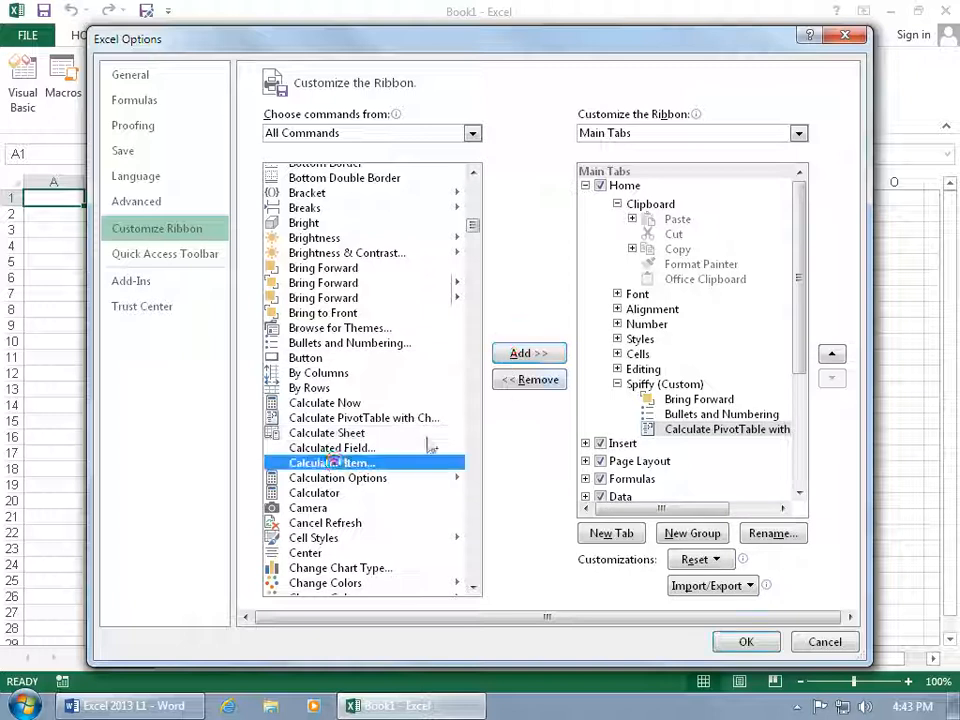
{"action": "left_click", "coordinate": [522, 357]}
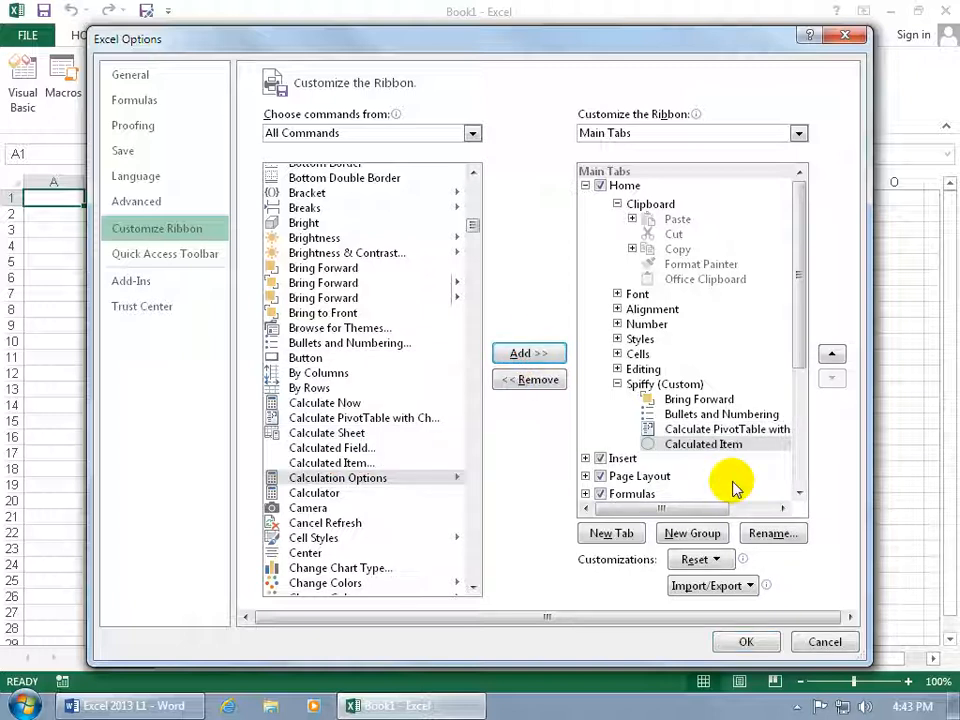
{"action": "left_click", "coordinate": [742, 638]}
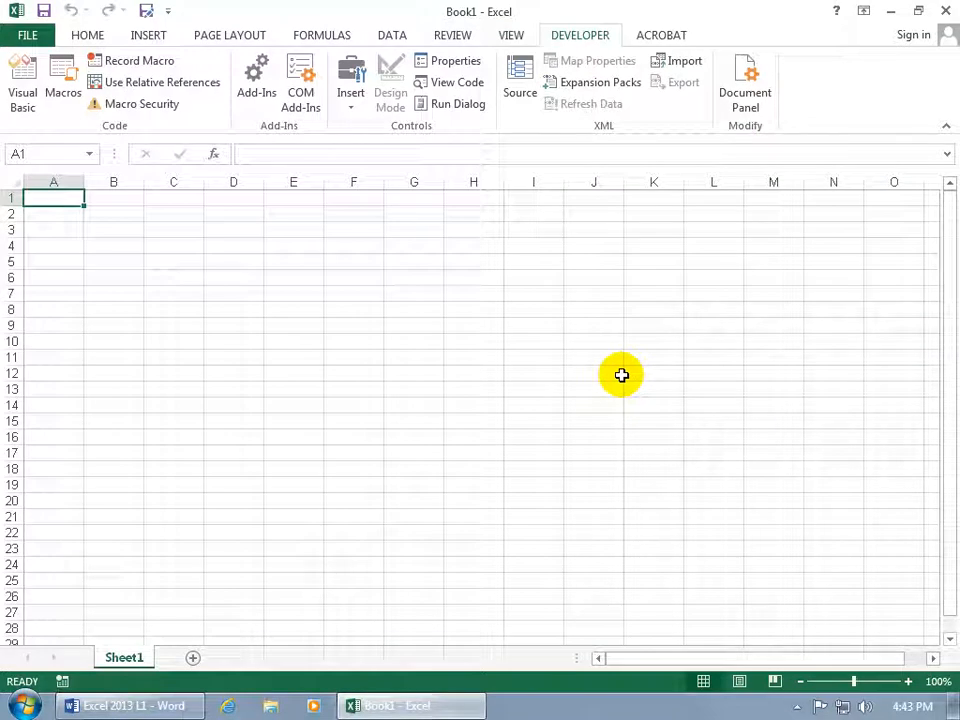
{"action": "left_click", "coordinate": [87, 34]}
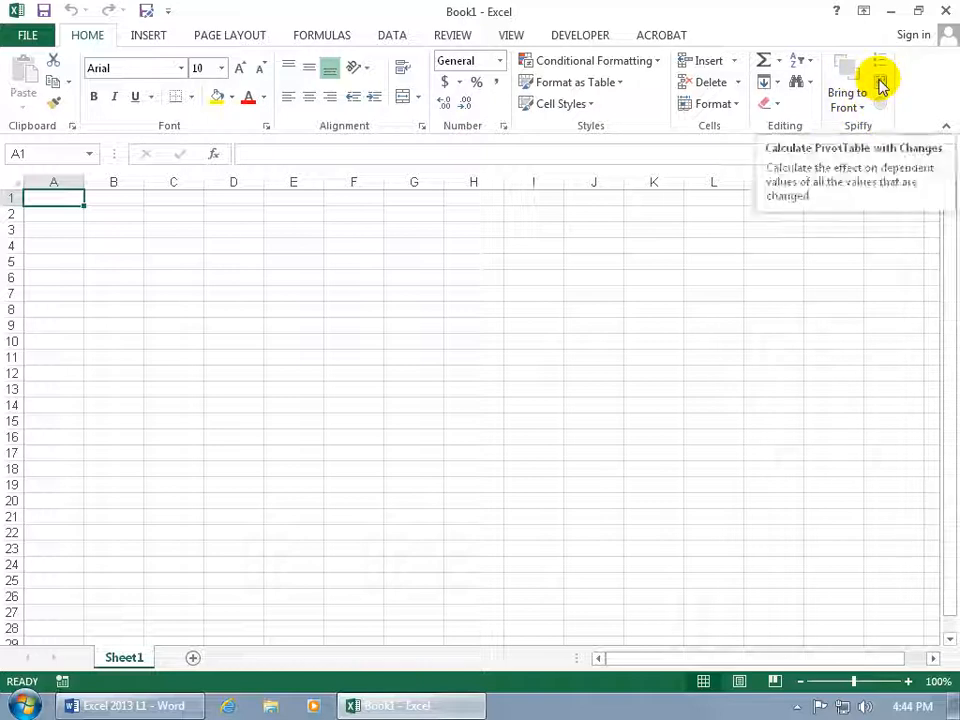
Reopen the Customize the Ribbon settings and remove the custom Spiffy group from the Home tab.
{"action": "right_click", "coordinate": [818, 97]}
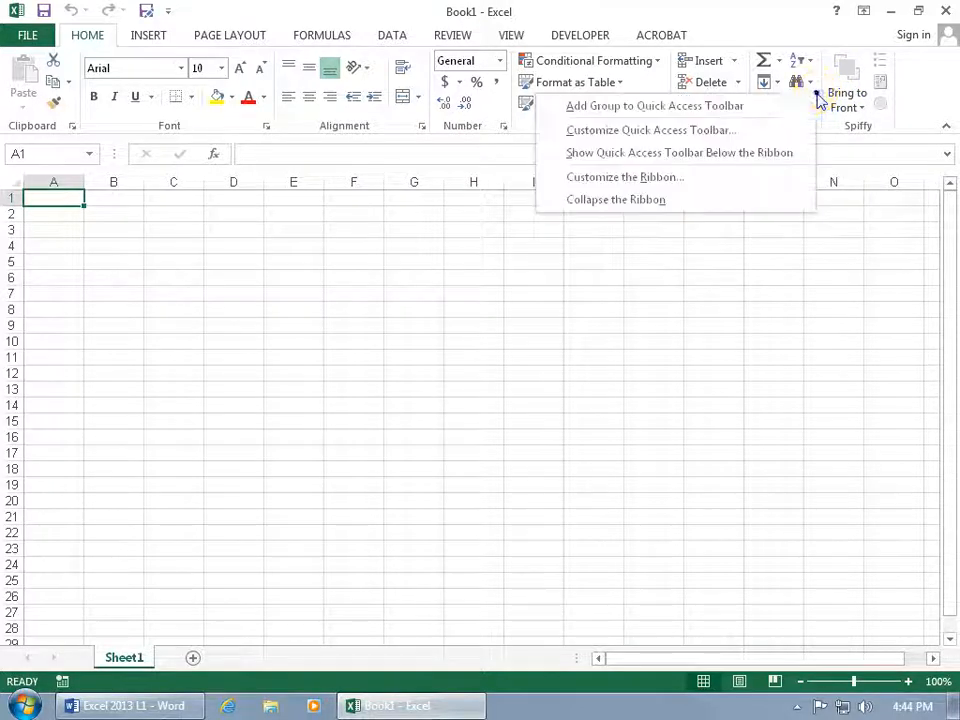
{"action": "left_click", "coordinate": [724, 180]}
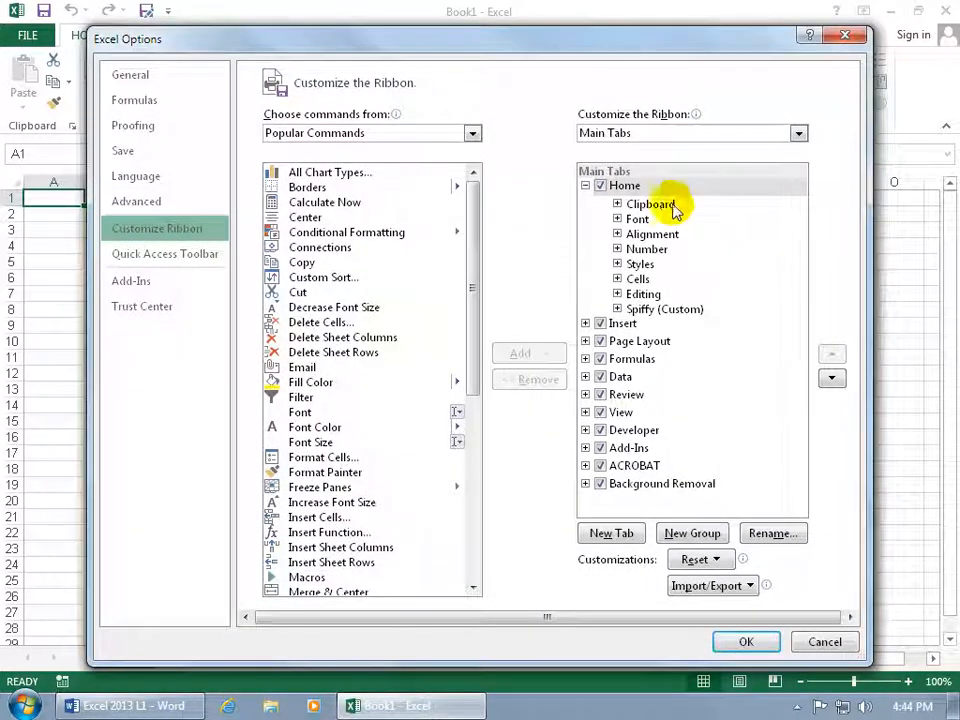
{"action": "left_click", "coordinate": [652, 314]}
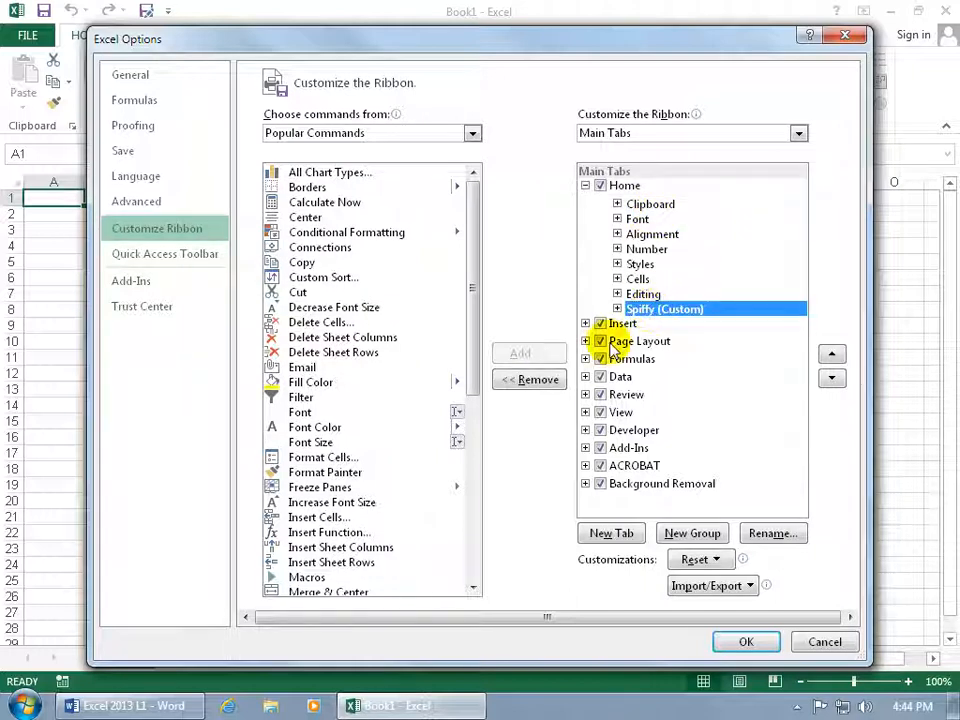
{"action": "left_click", "coordinate": [538, 380]}
Remove the Number, Styles, Alignment and Cells groups from the Home tab.
{"action": "left_click", "coordinate": [645, 249]}
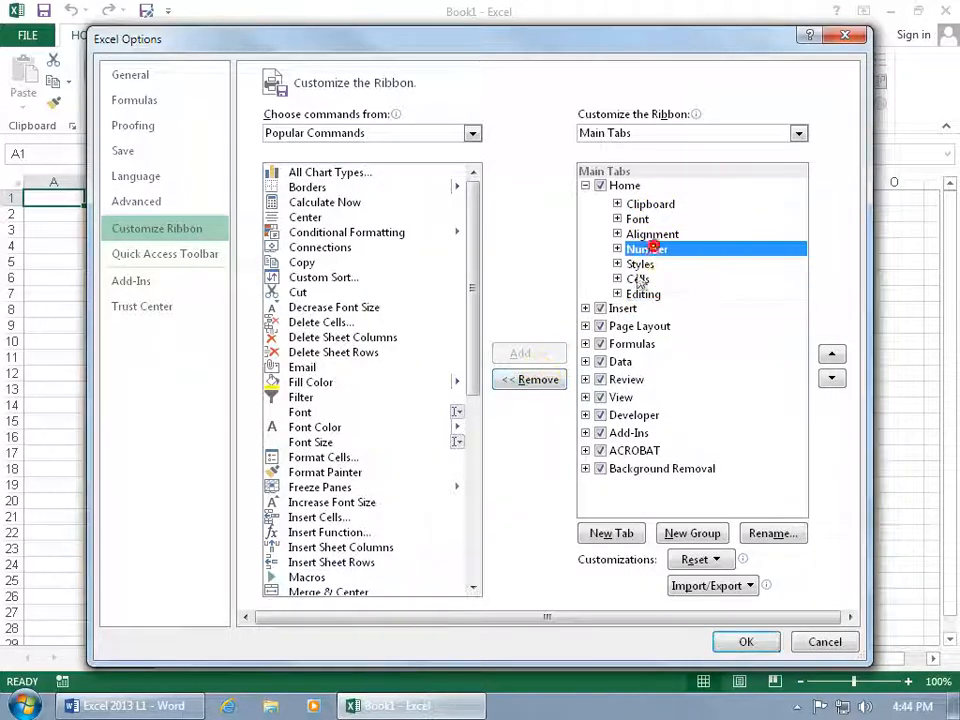
{"action": "left_click", "coordinate": [538, 380]}
{"action": "left_click", "coordinate": [640, 249]}
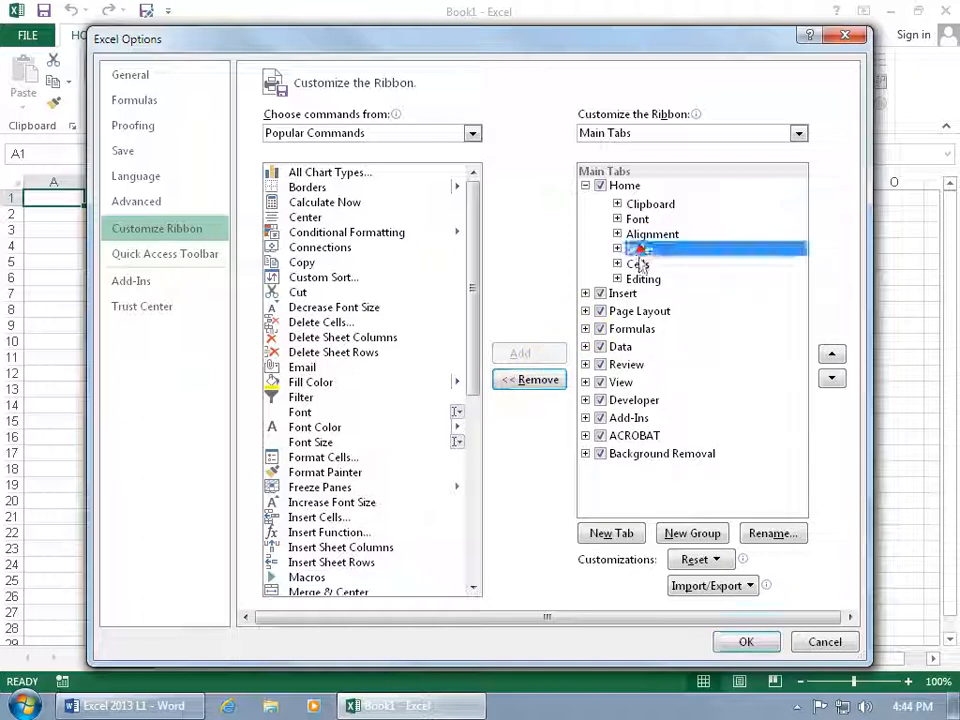
{"action": "left_click", "coordinate": [540, 380]}
{"action": "left_click", "coordinate": [540, 380]}
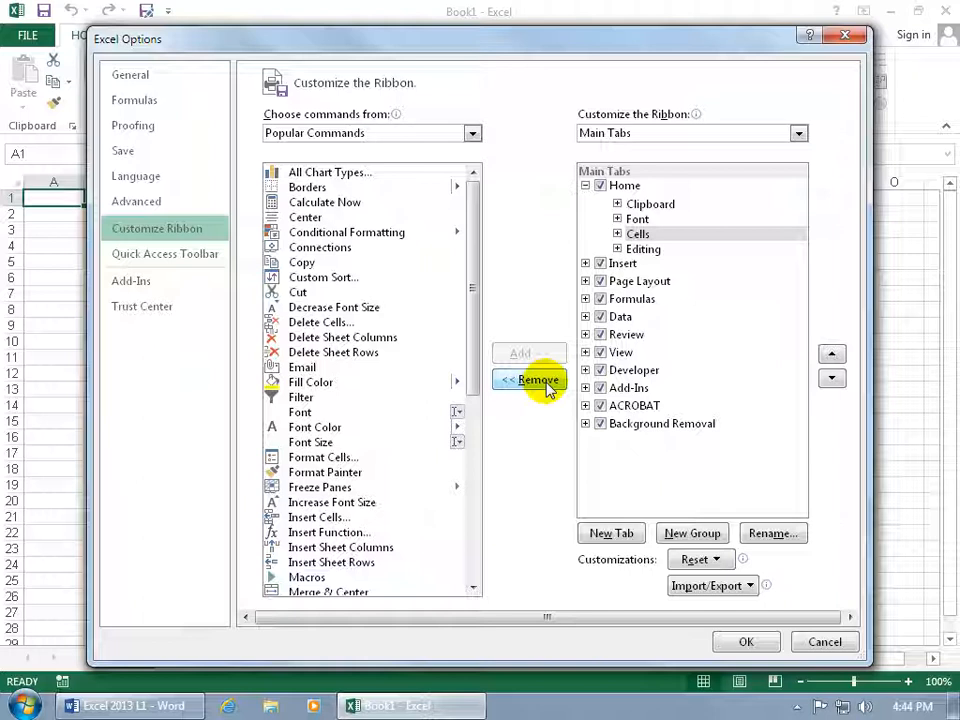
{"action": "left_click", "coordinate": [540, 380]}
Remove the Clipboard and Font groups from the Home tab and apply the ribbon changes.
{"action": "left_click", "coordinate": [645, 204]}
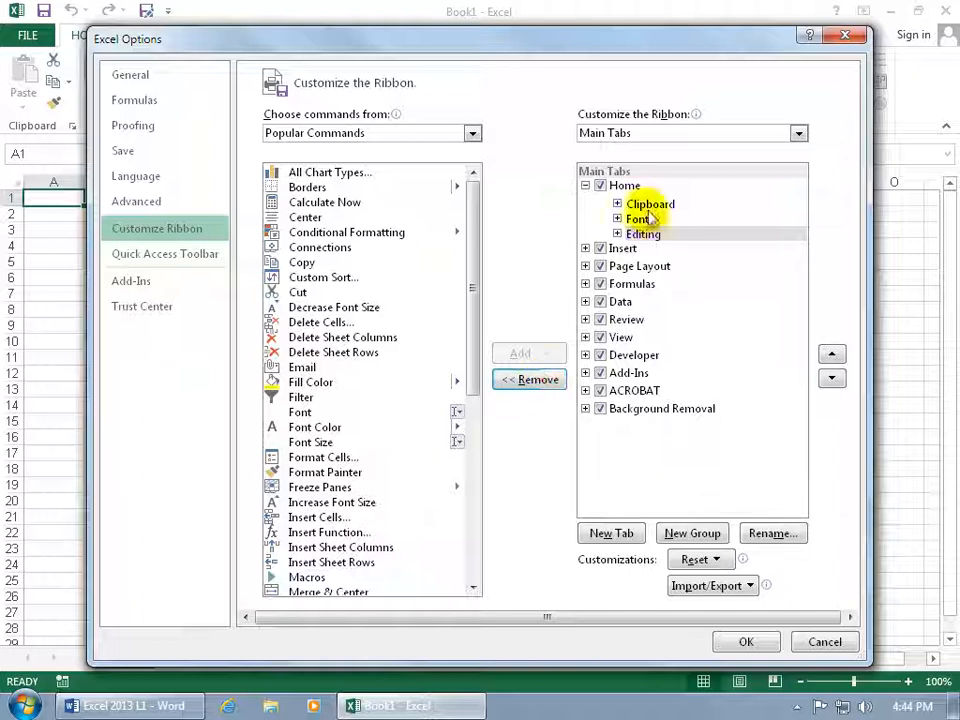
{"action": "left_click", "coordinate": [540, 380]}
{"action": "left_click", "coordinate": [636, 203]}
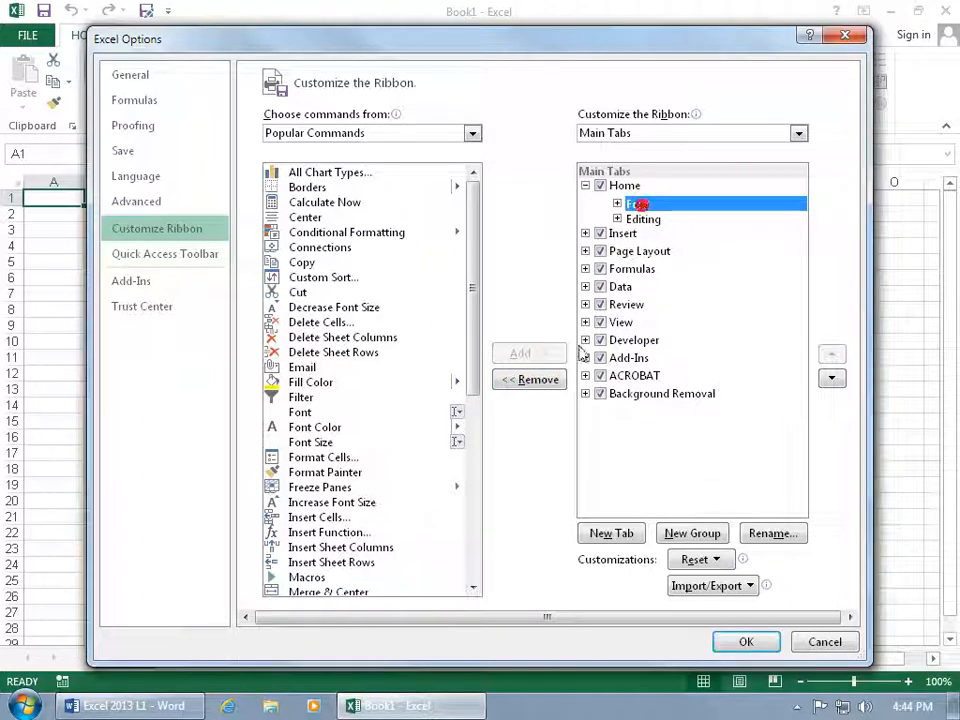
{"action": "left_click", "coordinate": [540, 380]}
{"action": "left_click", "coordinate": [744, 641]}
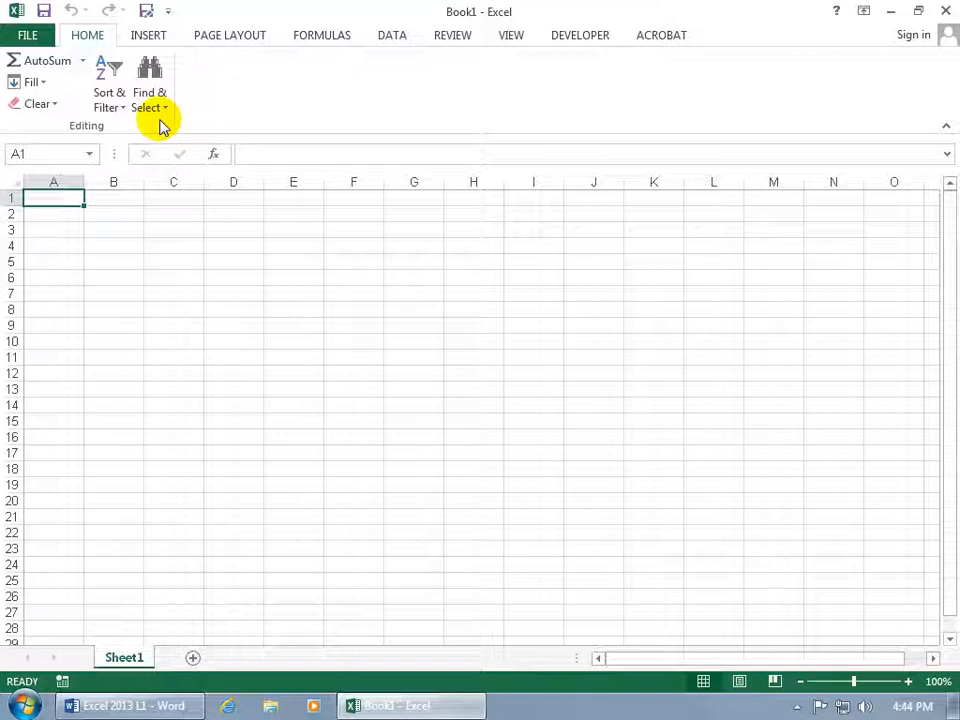
Reset all Ribbon and Quick Access Toolbar customizations to their defaults and apply the reset.
{"action": "right_click", "coordinate": [274, 101]}
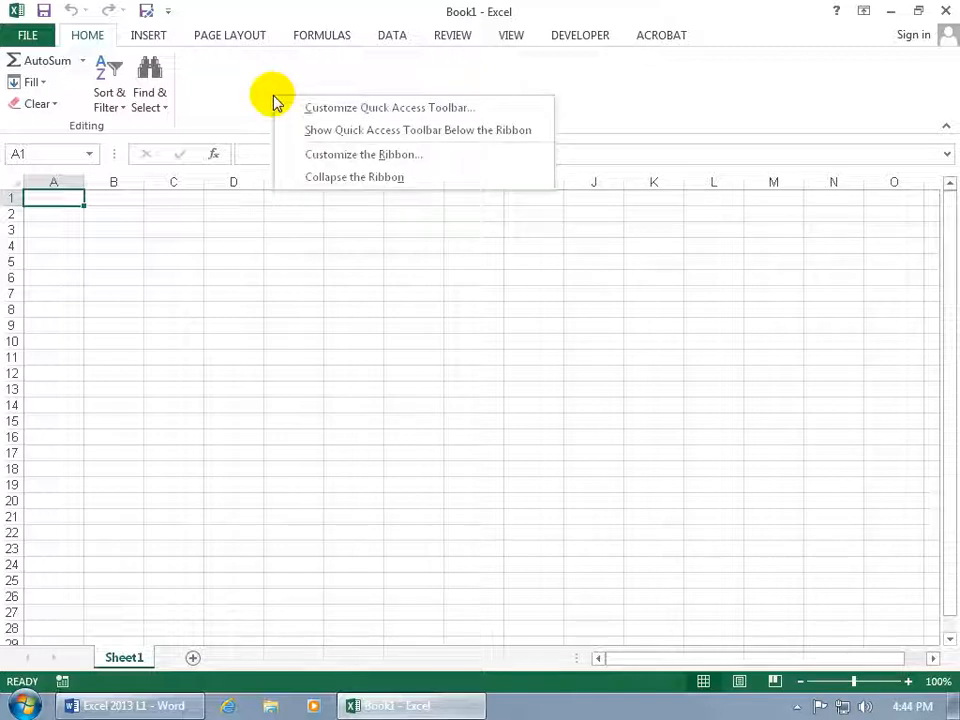
{"action": "left_click", "coordinate": [318, 154]}
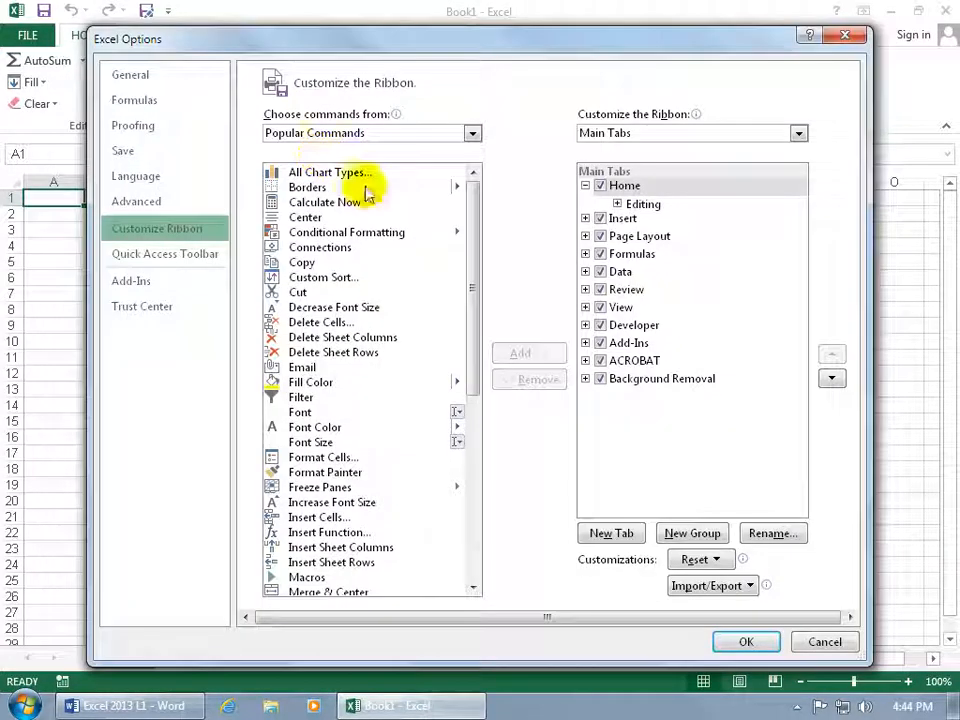
{"action": "left_click", "coordinate": [714, 561]}
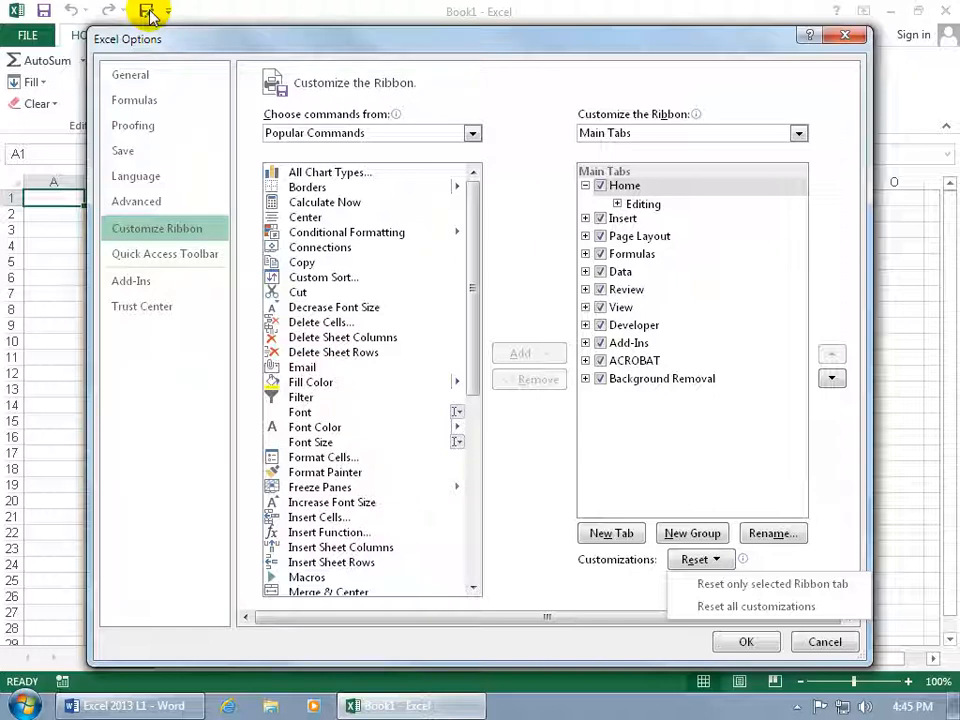
{"action": "left_click", "coordinate": [806, 607]}
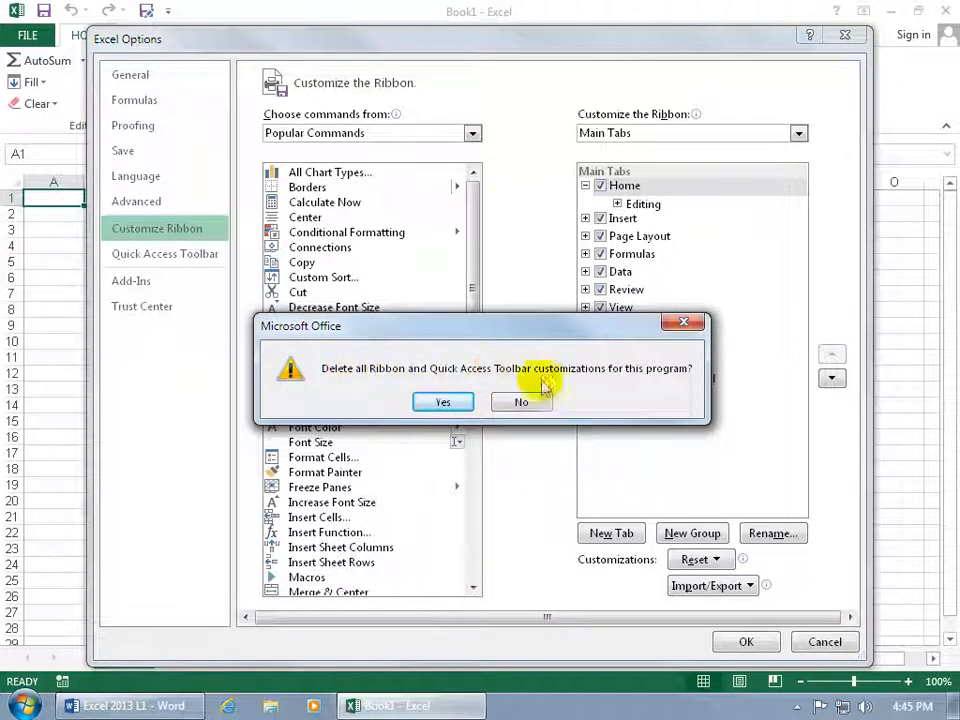
{"action": "left_click", "coordinate": [441, 402]}
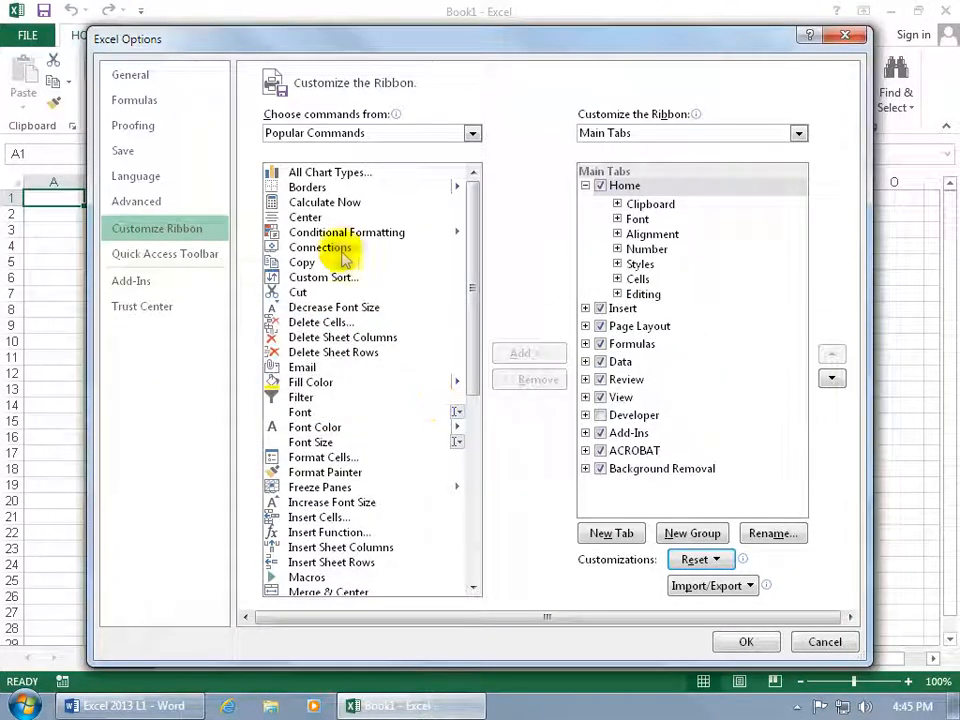
{"action": "left_click", "coordinate": [742, 638]}
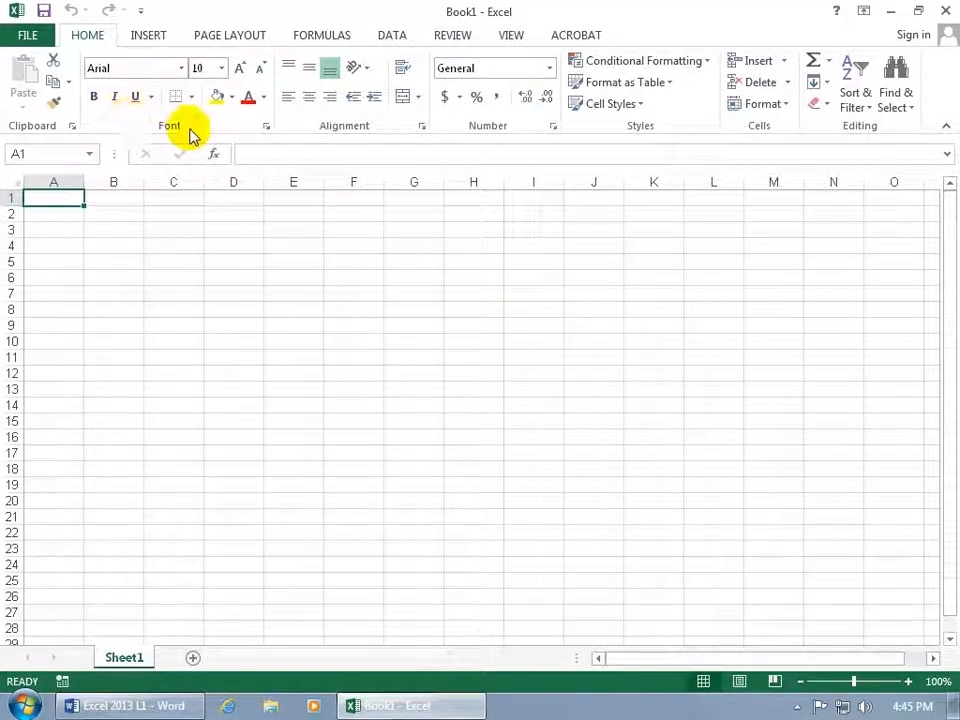
Create a new custom ribbon tab after Home and rename it My Favs.
{"action": "right_click", "coordinate": [468, 52]}
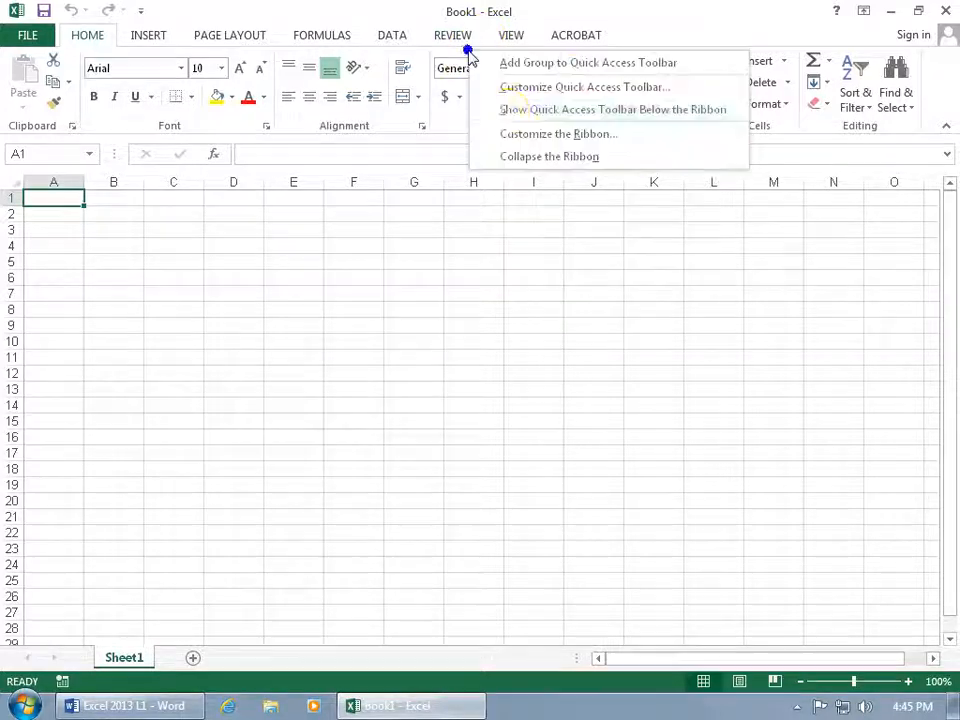
{"action": "left_click", "coordinate": [514, 138]}
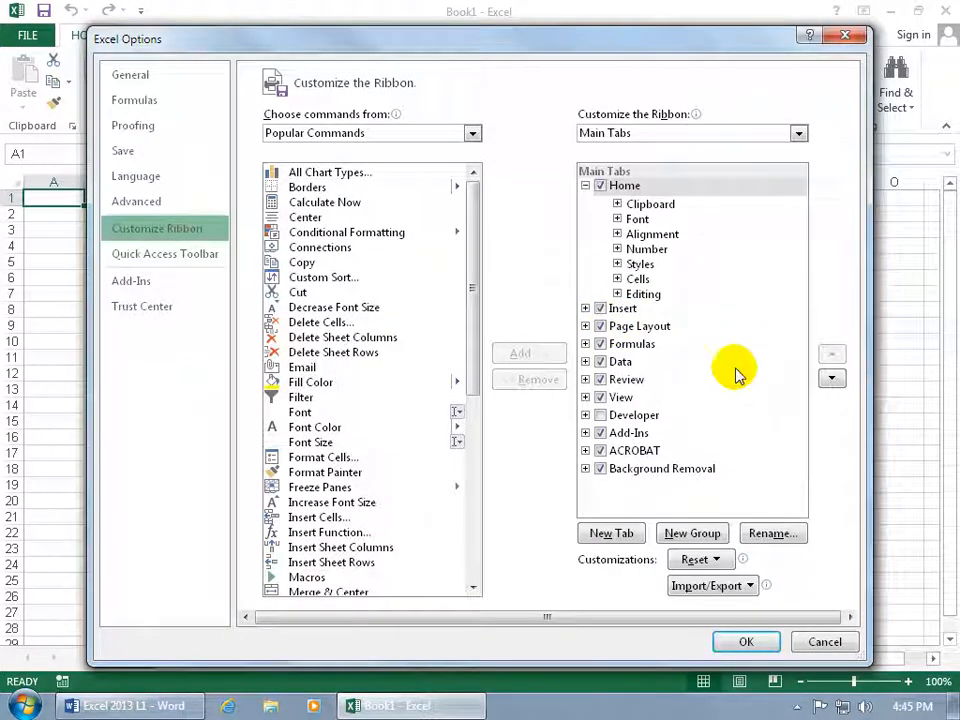
{"action": "left_click", "coordinate": [612, 538]}
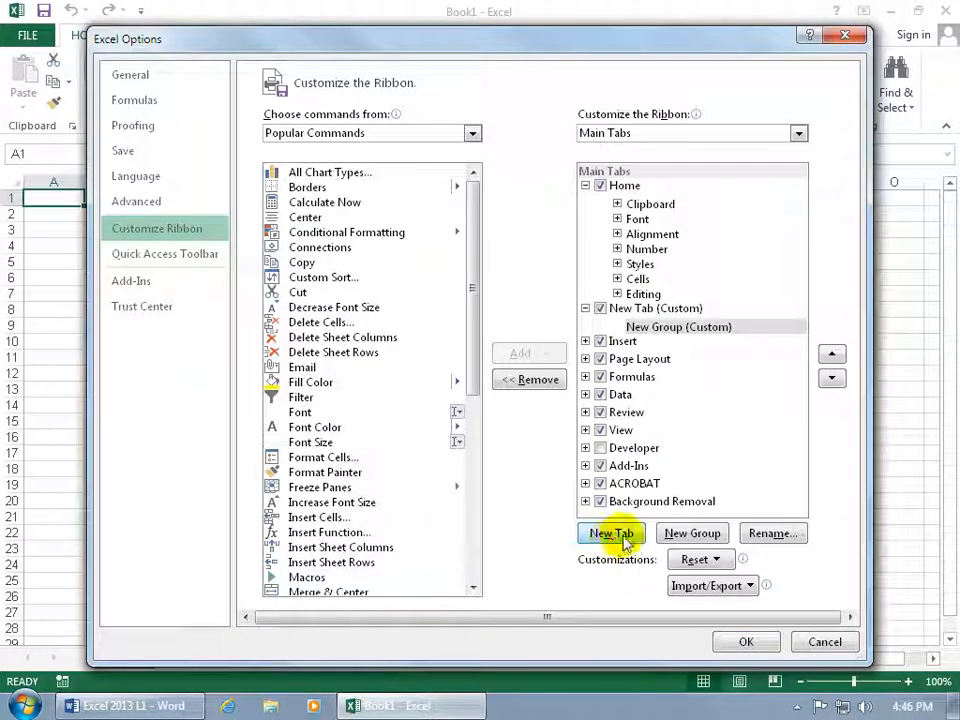
{"action": "left_click", "coordinate": [645, 310]}
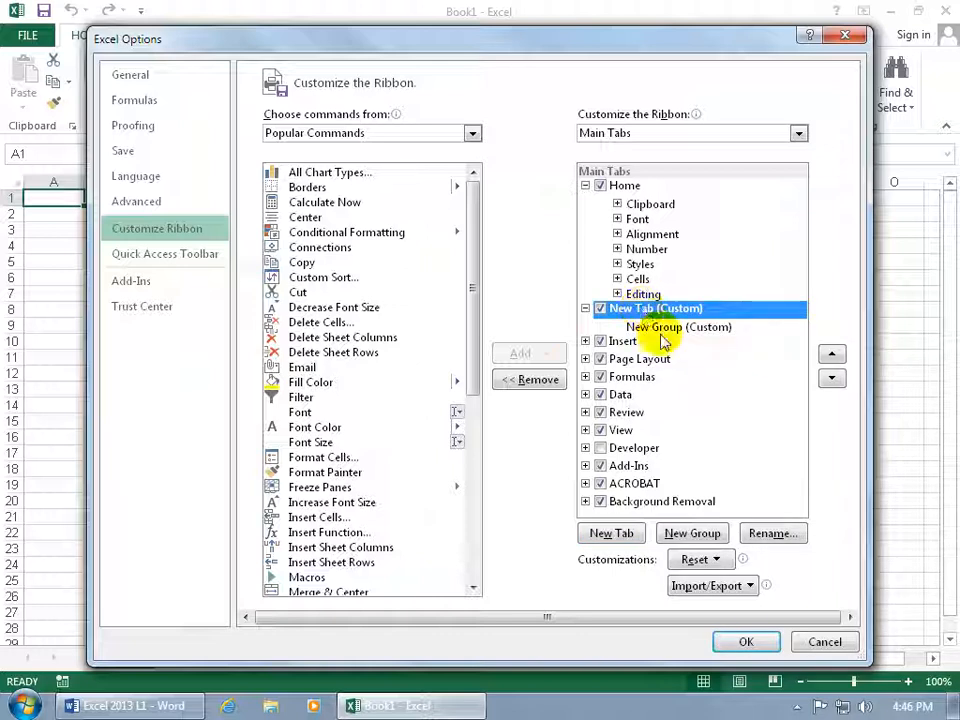
{"action": "left_click", "coordinate": [766, 533]}
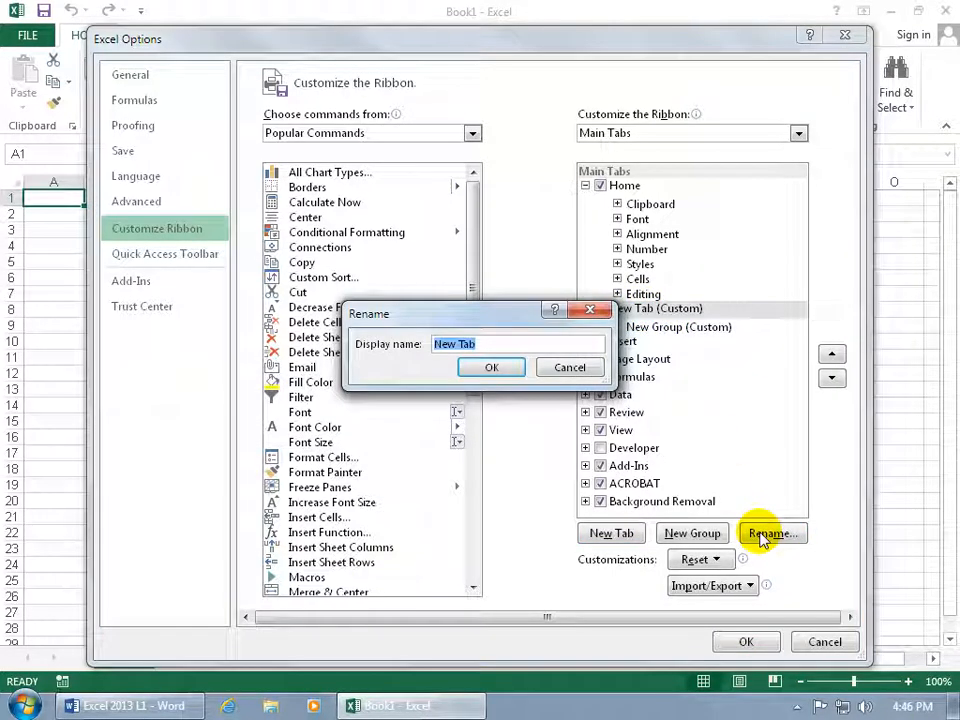
{"action": "type", "text": "My Favs"}
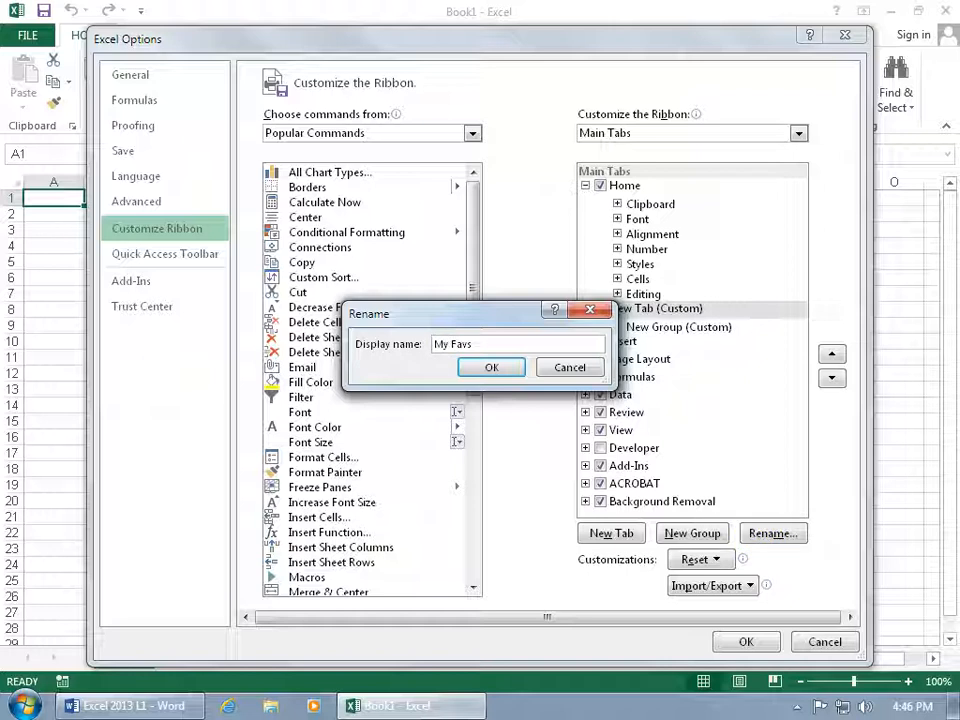
{"action": "left_click", "coordinate": [492, 367]}
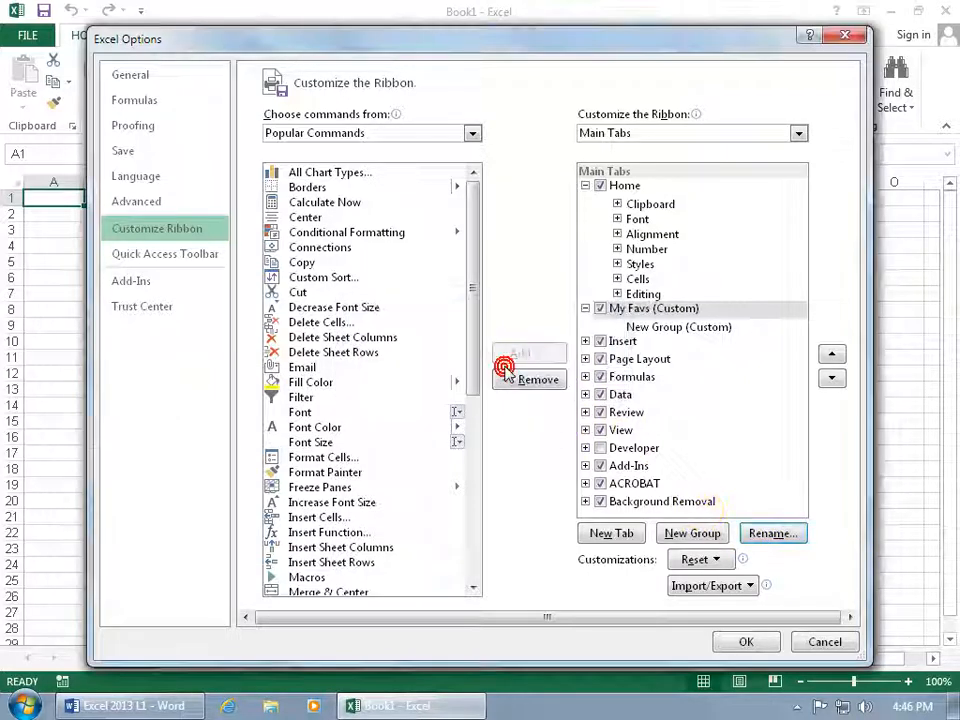
Rename the new group inside the My Favs tab to Spiffy and give it the smiley face symbol.
{"action": "left_click", "coordinate": [688, 328]}
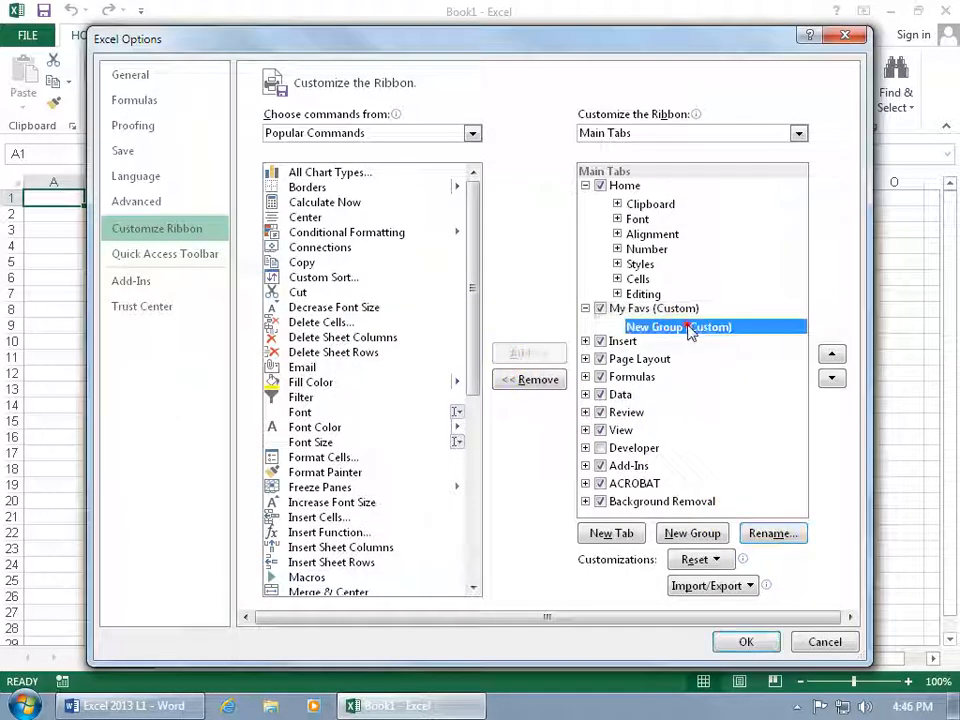
{"action": "left_click", "coordinate": [766, 535]}
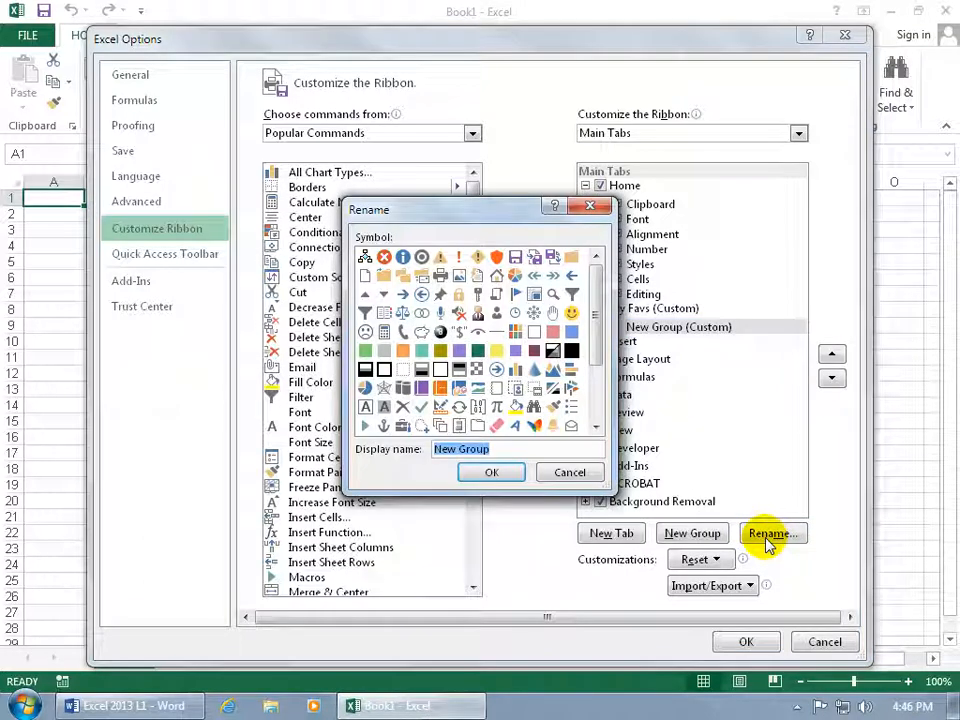
{"action": "type", "text": "Spiffy"}
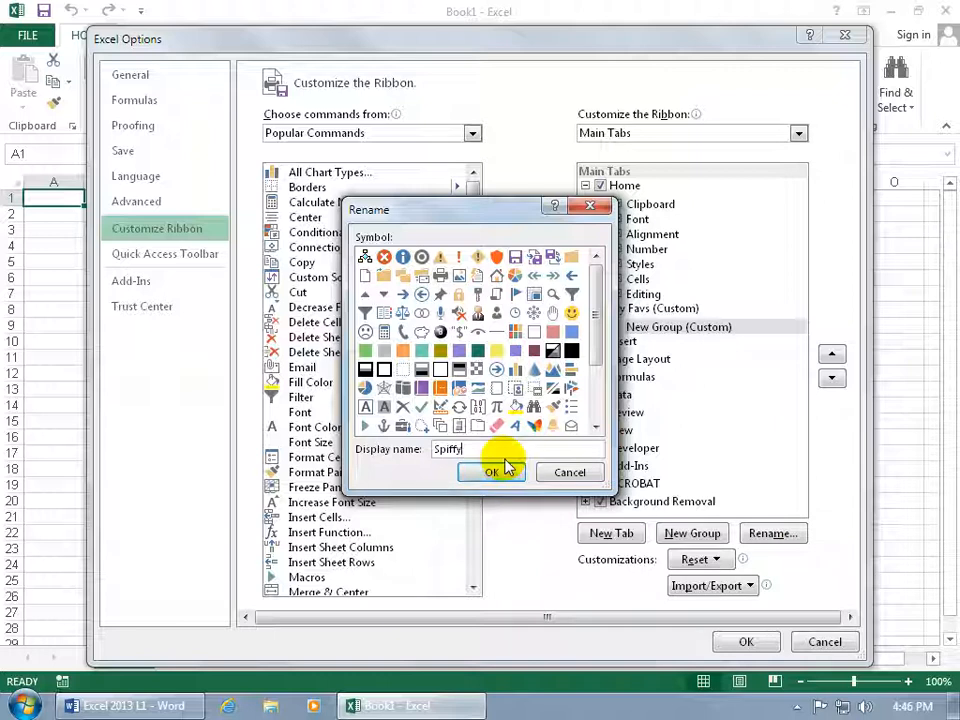
{"action": "left_click", "coordinate": [571, 312]}
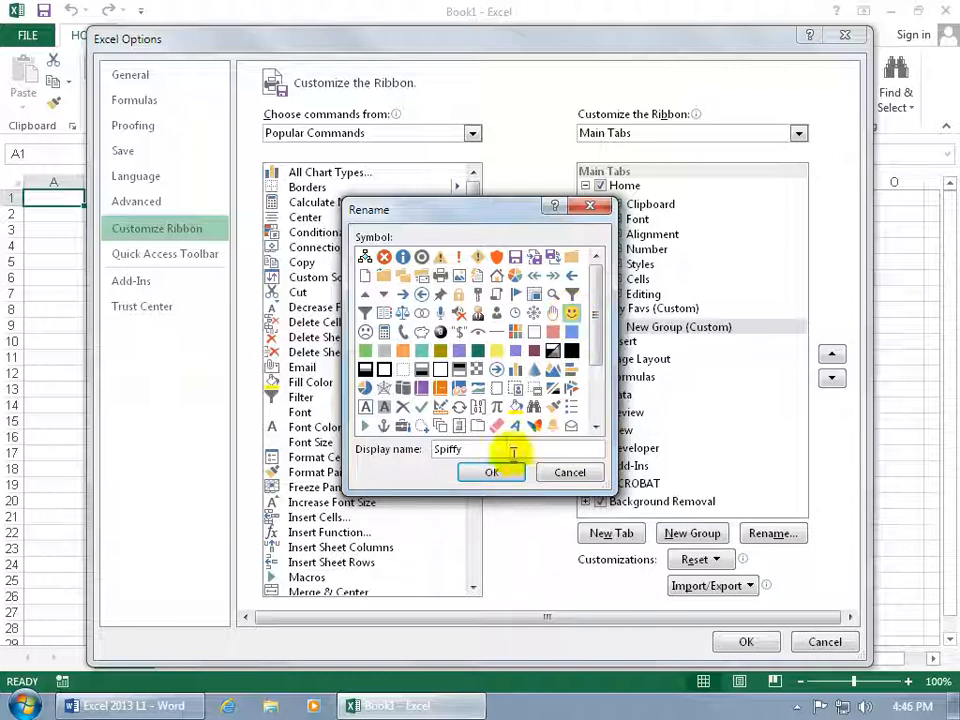
{"action": "left_click", "coordinate": [491, 476]}
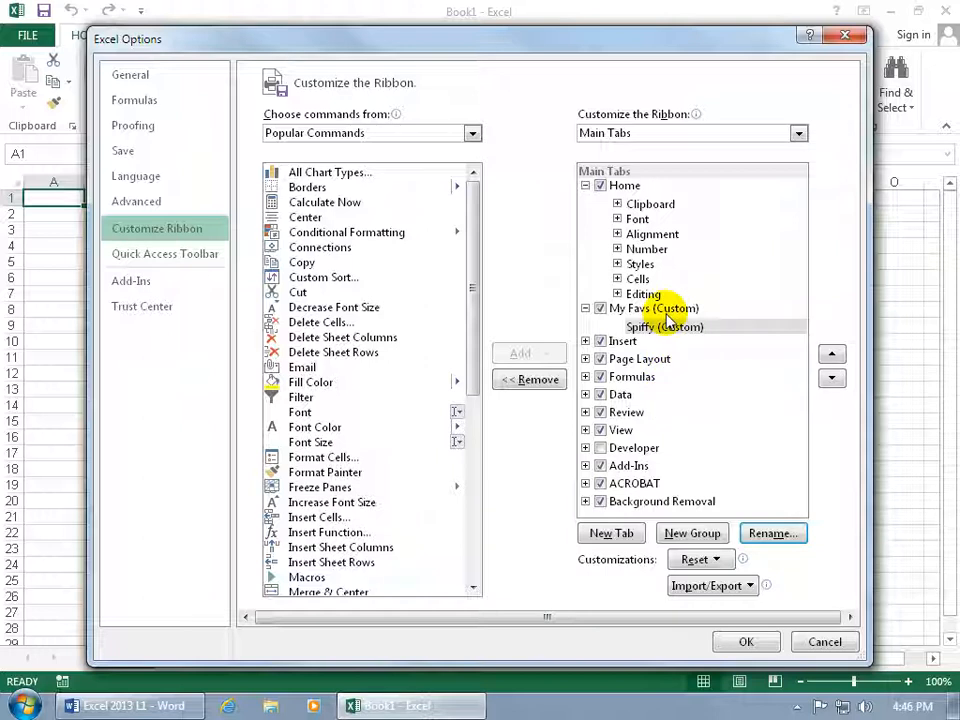
Add a second custom group to the My Favs tab, named Spiffy 2 with the red-orange shield symbol.
{"action": "left_click", "coordinate": [686, 533]}
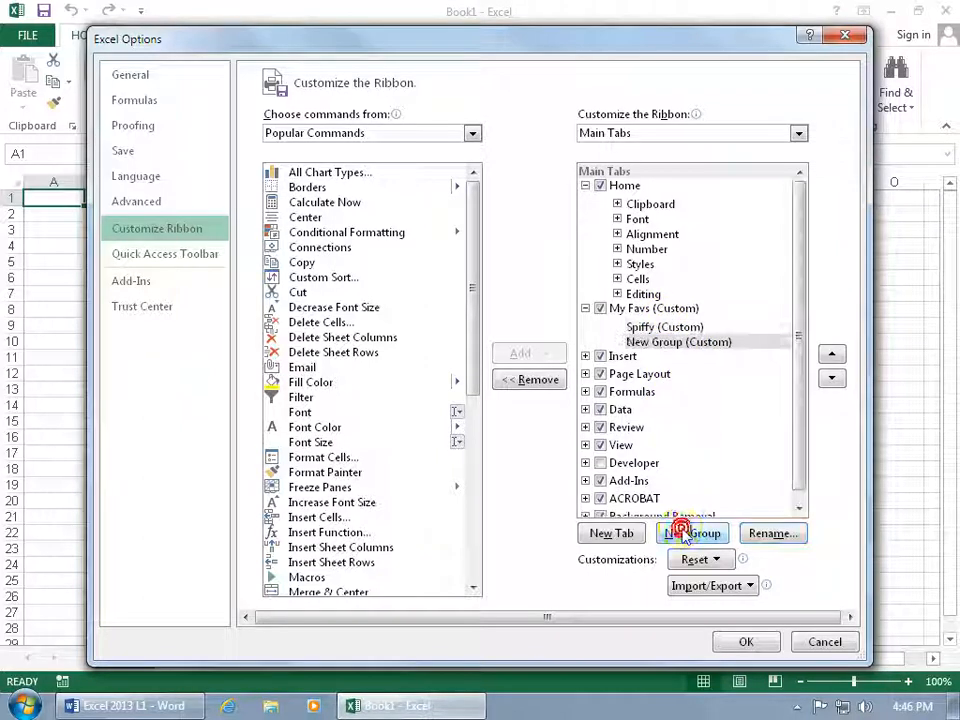
{"action": "left_click", "coordinate": [752, 536]}
{"action": "type", "text": "Spiffy 2"}
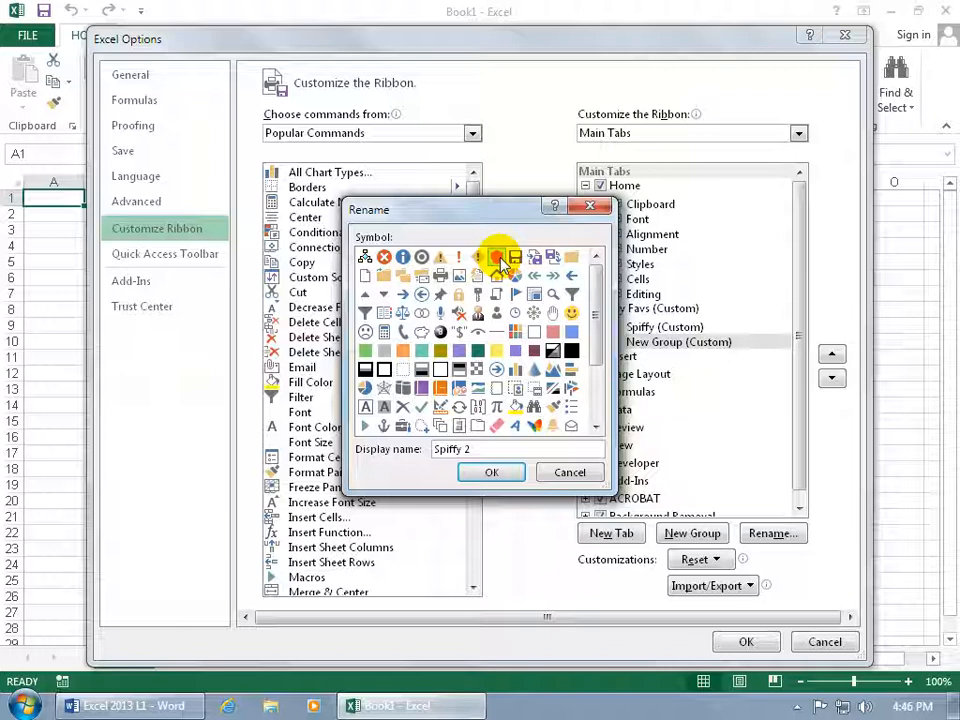
{"action": "left_click", "coordinate": [497, 473]}
Add the Fill Color, Font Size and Format Painter commands to the Spiffy group.
{"action": "left_click", "coordinate": [664, 327]}
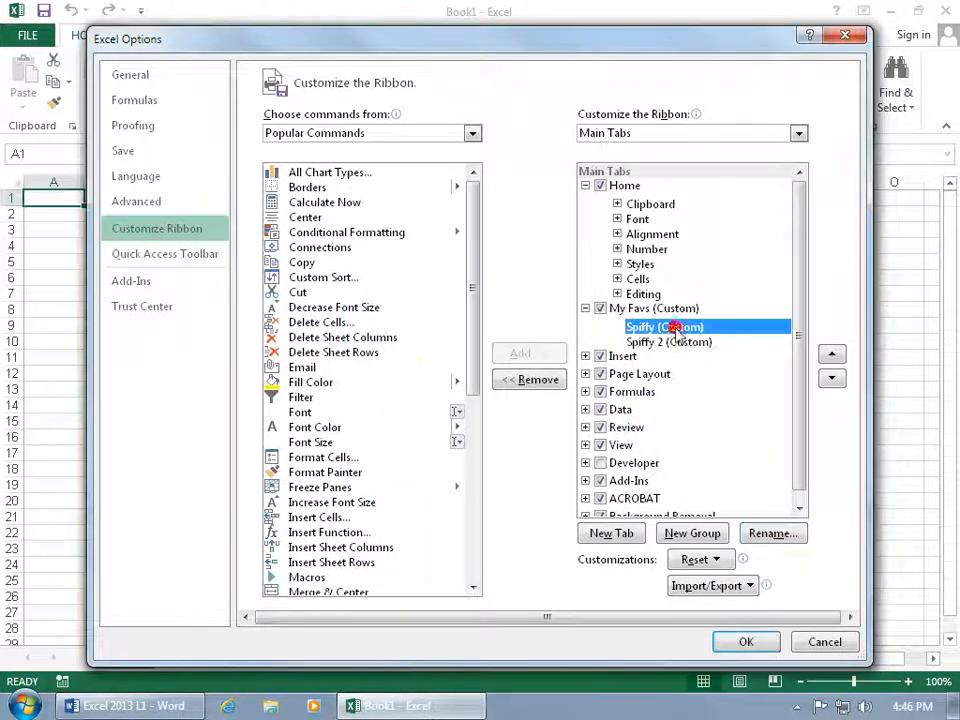
{"action": "left_click", "coordinate": [322, 382]}
{"action": "left_click", "coordinate": [530, 353]}
{"action": "left_click", "coordinate": [450, 441]}
{"action": "left_click", "coordinate": [515, 354]}
{"action": "left_click", "coordinate": [340, 458]}
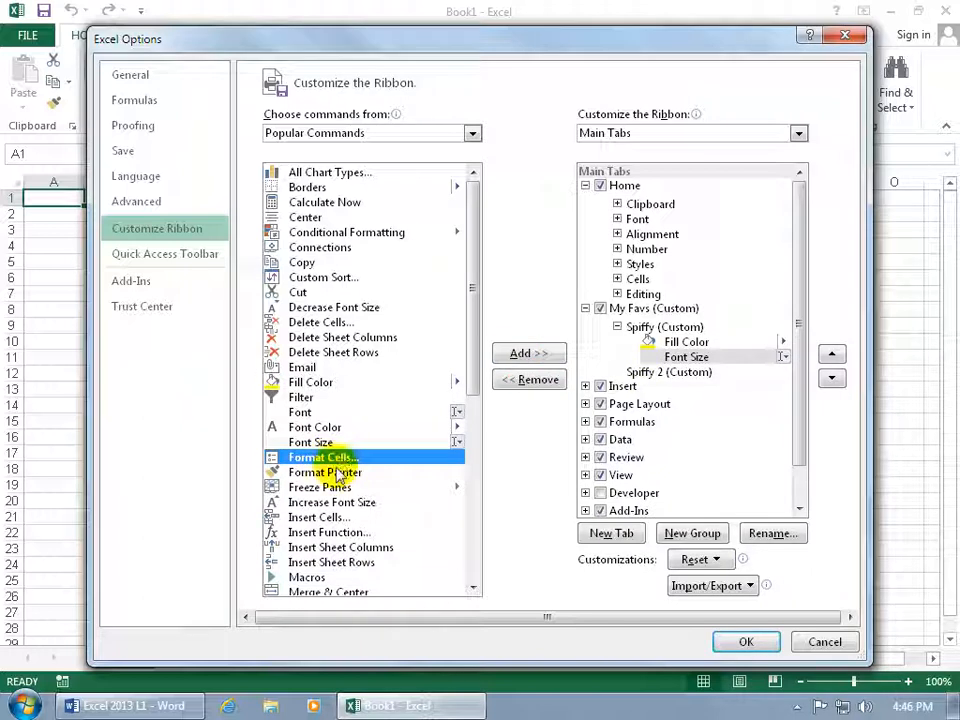
{"action": "left_click", "coordinate": [335, 472]}
{"action": "left_click", "coordinate": [526, 355]}
Add Increase Font Size, Insert Function and Insert Sheet Rows to the Spiffy 2 group, then apply the customization and show the My Favs commands.
{"action": "left_click", "coordinate": [668, 388]}
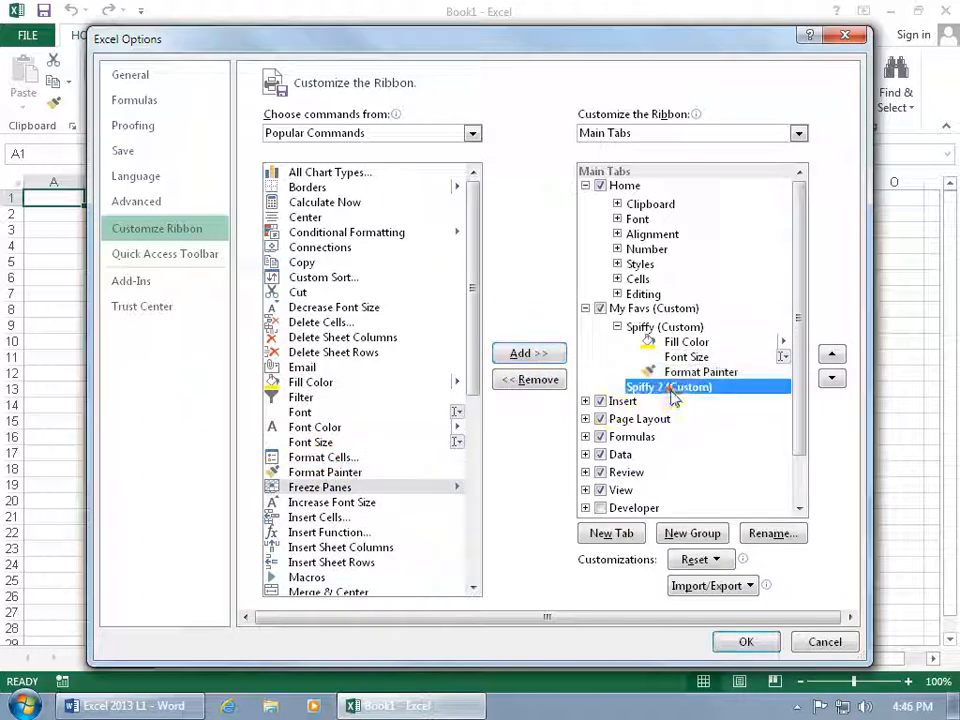
{"action": "left_click", "coordinate": [330, 503]}
{"action": "left_click", "coordinate": [527, 353]}
{"action": "left_click", "coordinate": [330, 532]}
{"action": "left_click", "coordinate": [530, 354]}
{"action": "left_click", "coordinate": [360, 563]}
{"action": "left_click", "coordinate": [530, 354]}
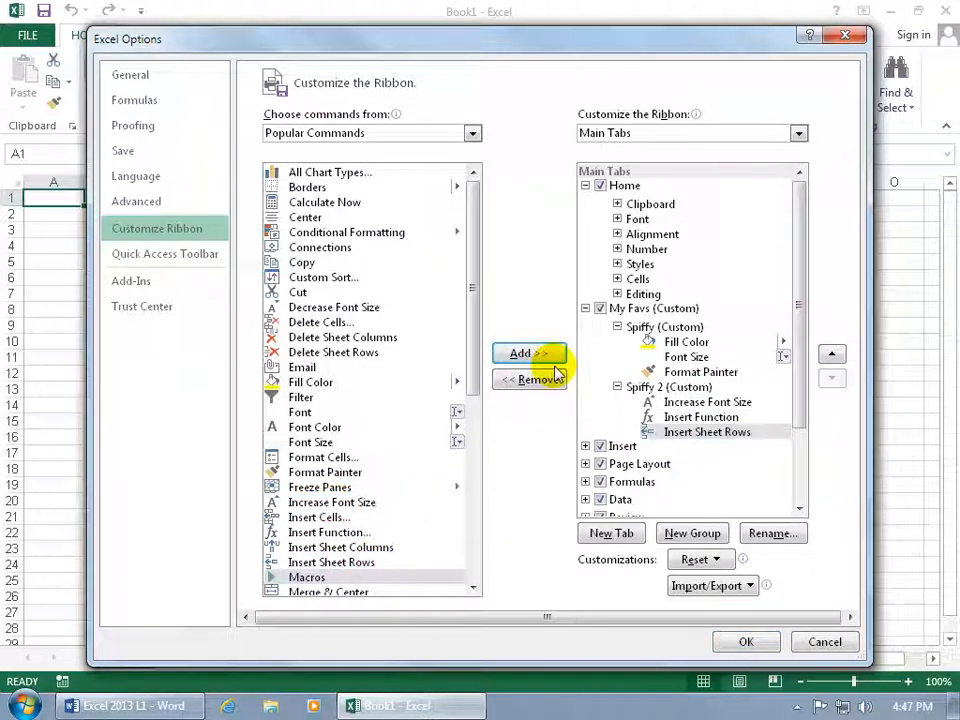
{"action": "left_click", "coordinate": [746, 641]}
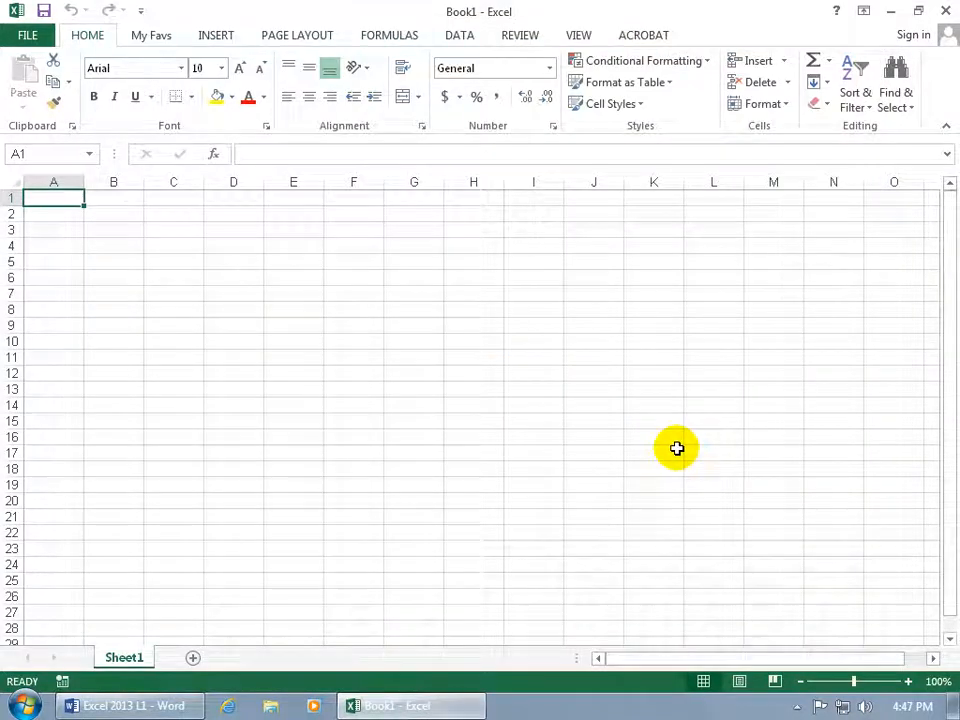
{"action": "left_click", "coordinate": [153, 40]}
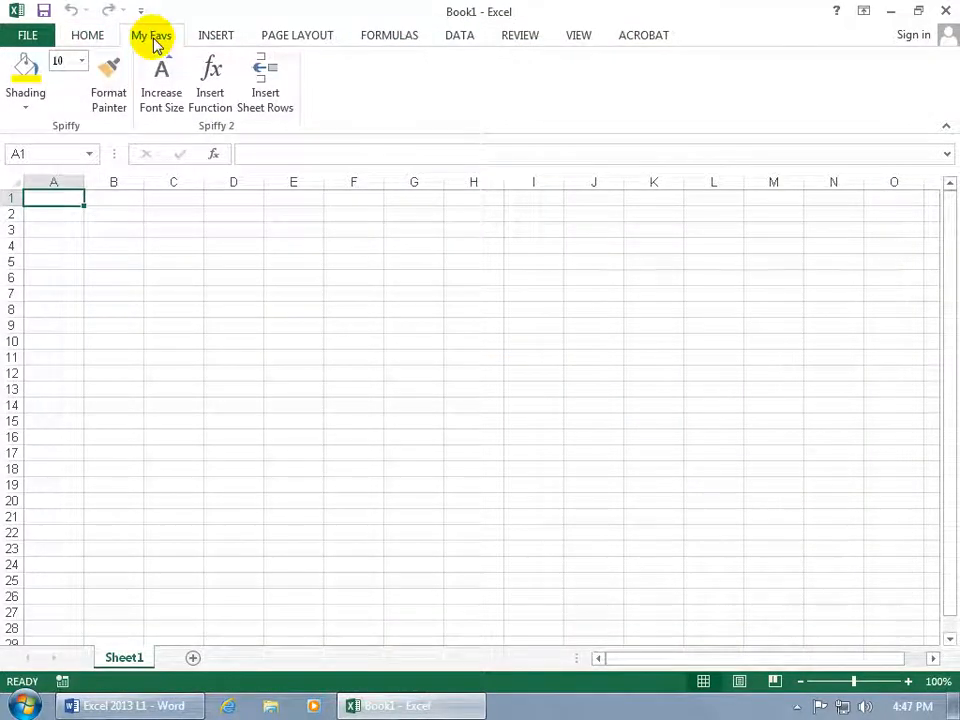
Reorder the ribbon so the My Favs tab comes directly after View, and apply the change.
{"action": "right_click", "coordinate": [146, 59]}
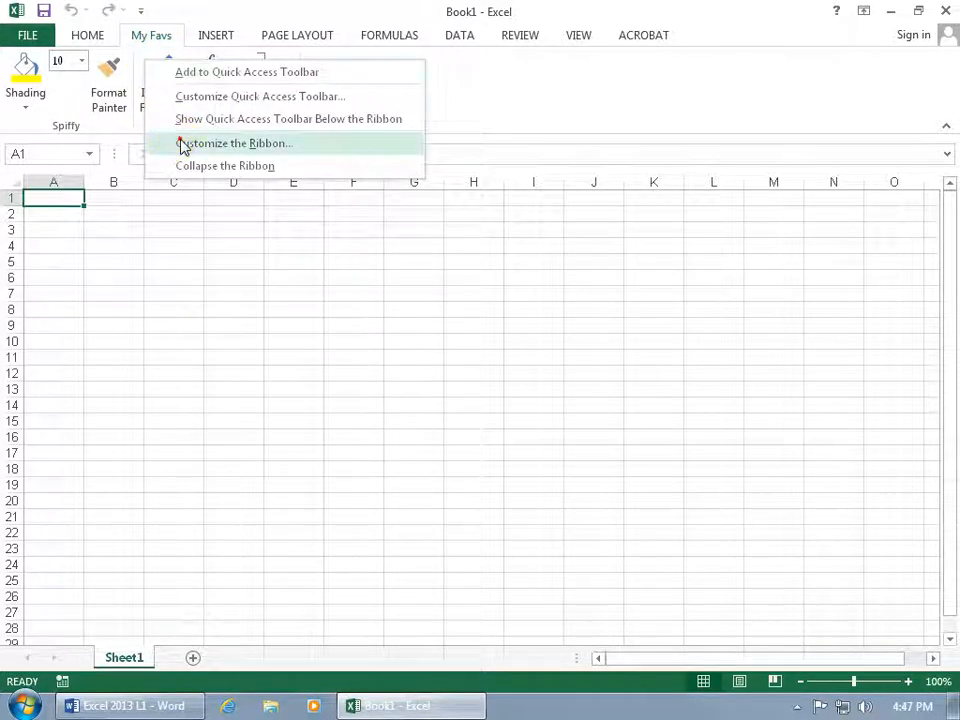
{"action": "left_click", "coordinate": [185, 145]}
{"action": "left_click", "coordinate": [632, 204]}
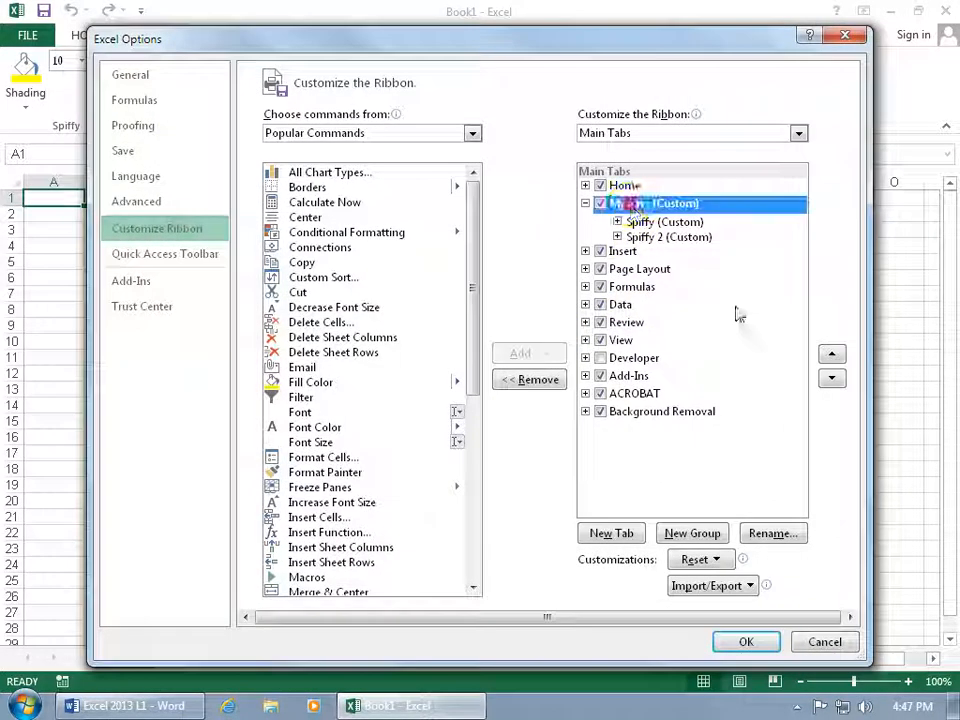
{"action": "left_click", "coordinate": [831, 378]}
{"action": "left_click", "coordinate": [831, 378]}
{"action": "left_click", "coordinate": [831, 378]}
{"action": "left_click", "coordinate": [831, 378]}
{"action": "left_click", "coordinate": [831, 378]}
{"action": "left_click", "coordinate": [831, 378]}
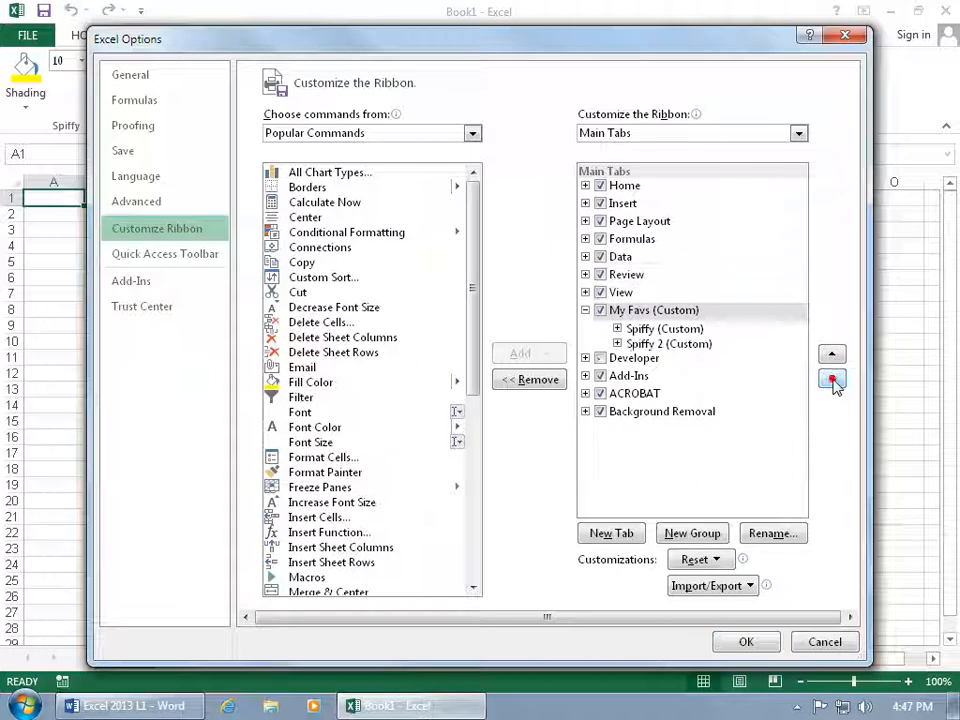
{"action": "left_click", "coordinate": [833, 381]}
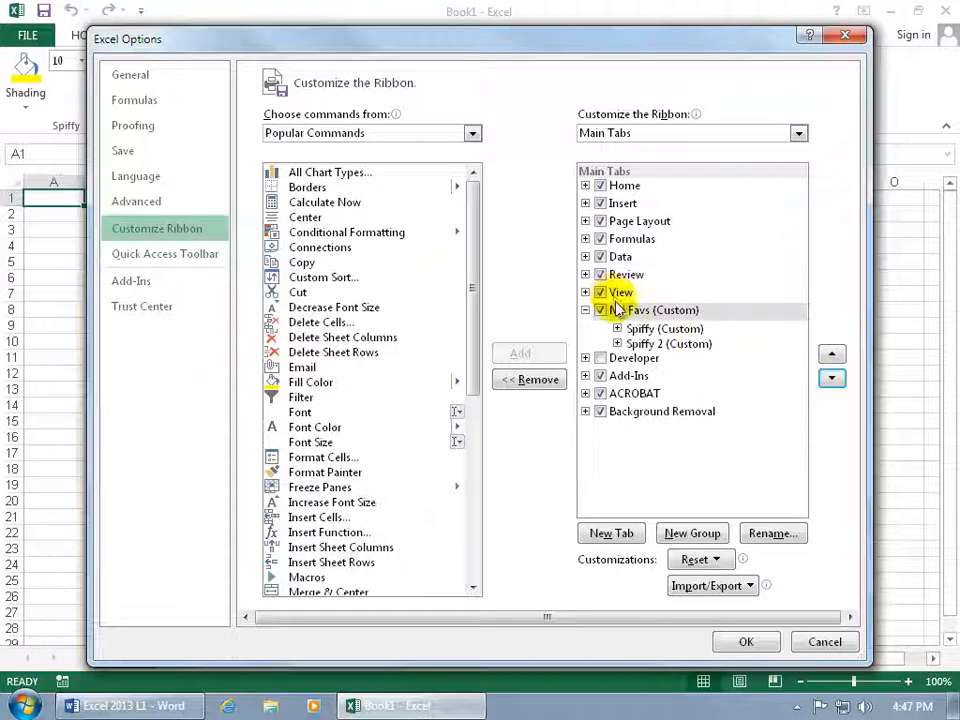
{"action": "left_click", "coordinate": [746, 642]}
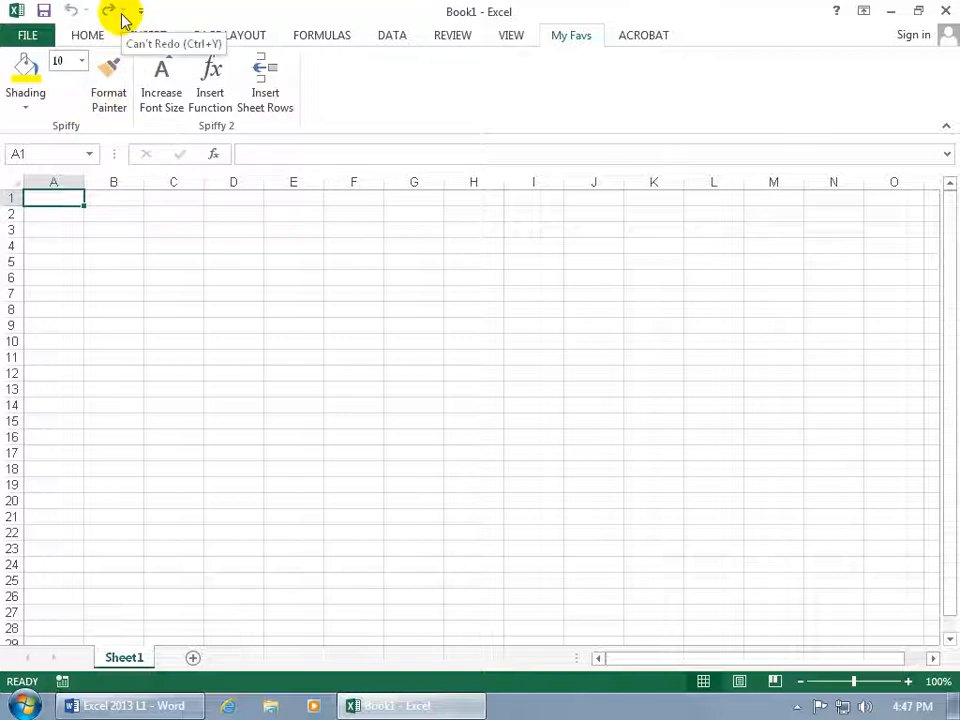
Add the Spiffy and Spiffy 2 groups to the Quick Access Toolbar.
{"action": "right_click", "coordinate": [100, 126]}
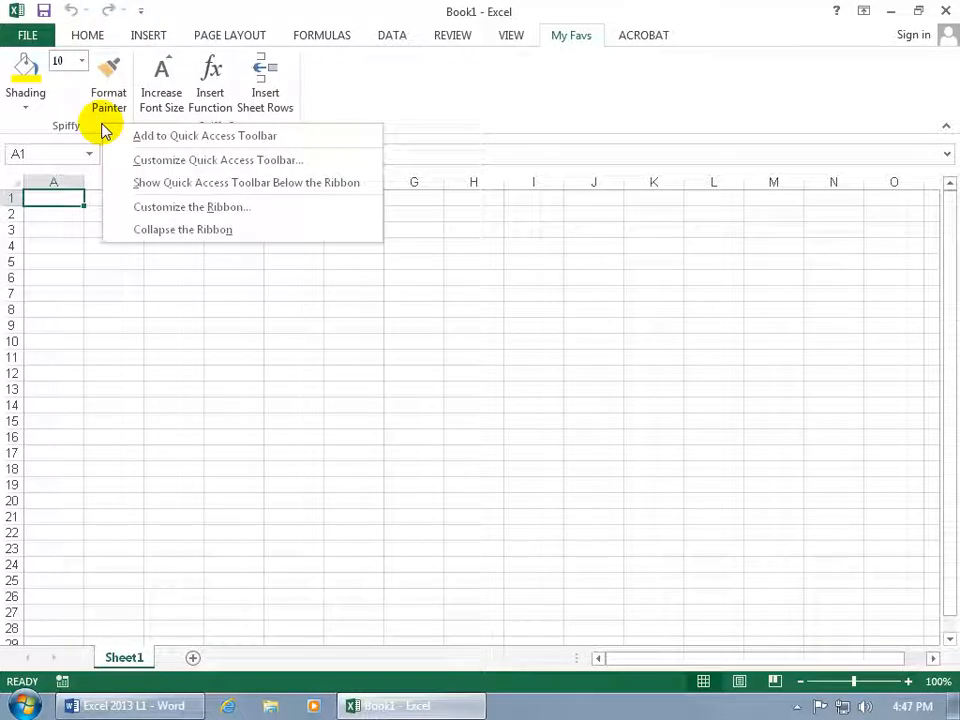
{"action": "left_click", "coordinate": [135, 137]}
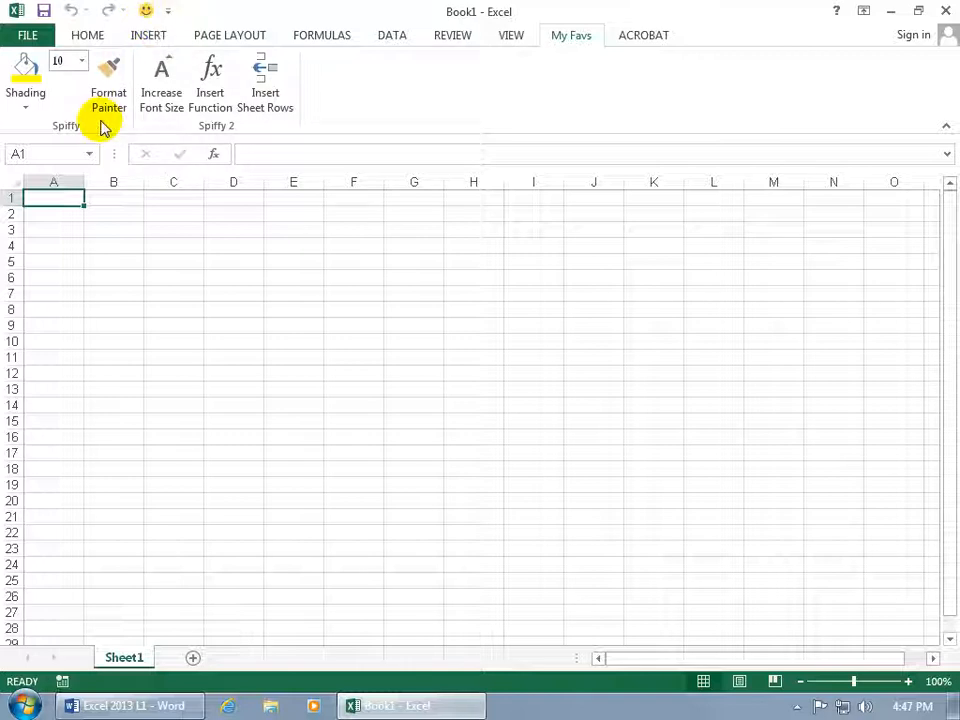
{"action": "right_click", "coordinate": [163, 128]}
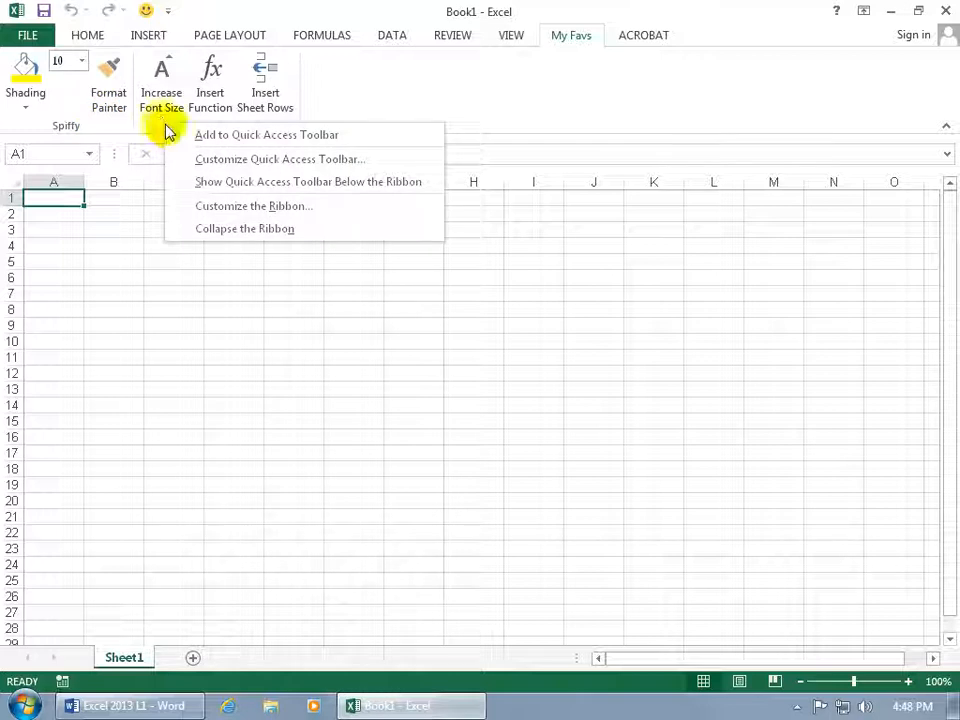
{"action": "left_click", "coordinate": [172, 134]}
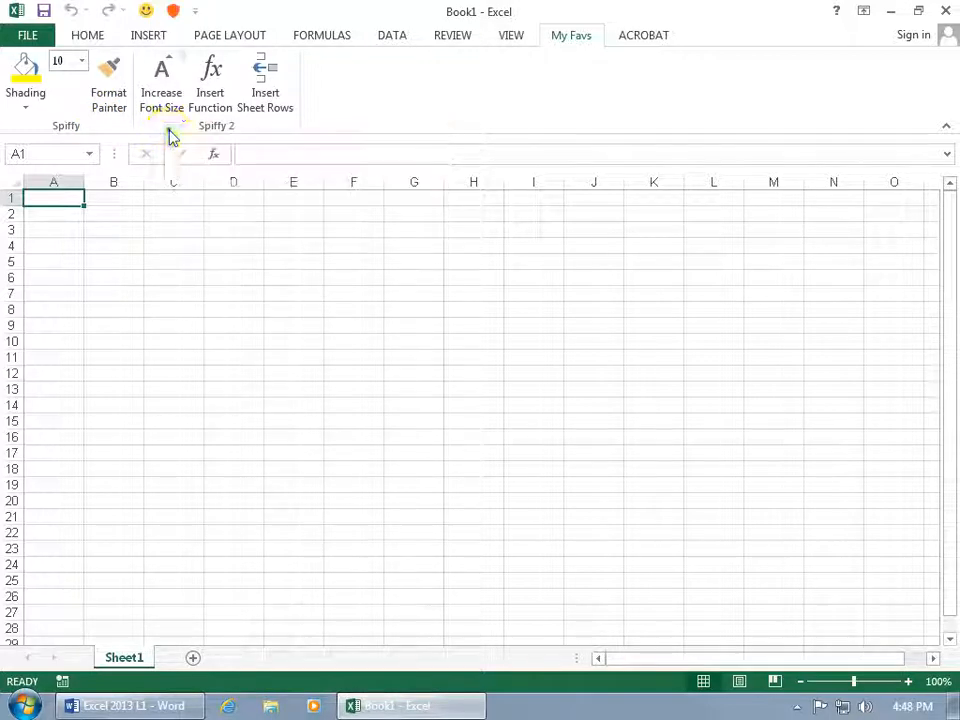
View the commands of the Spiffy and Spiffy 2 groups from the Quick Access Toolbar.
{"action": "left_click", "coordinate": [148, 11]}
{"action": "left_click", "coordinate": [173, 12]}
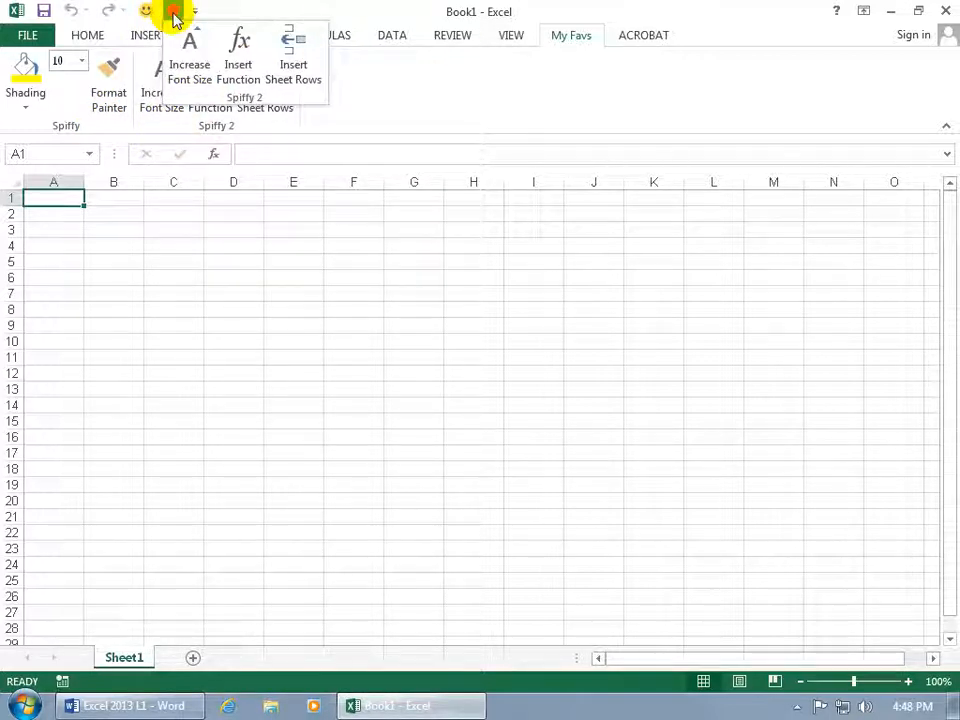
{"action": "left_click", "coordinate": [137, 106]}
Create a new group after Spiffy 2 in the My Favs tab and add the Filter command to it.
{"action": "right_click", "coordinate": [139, 104]}
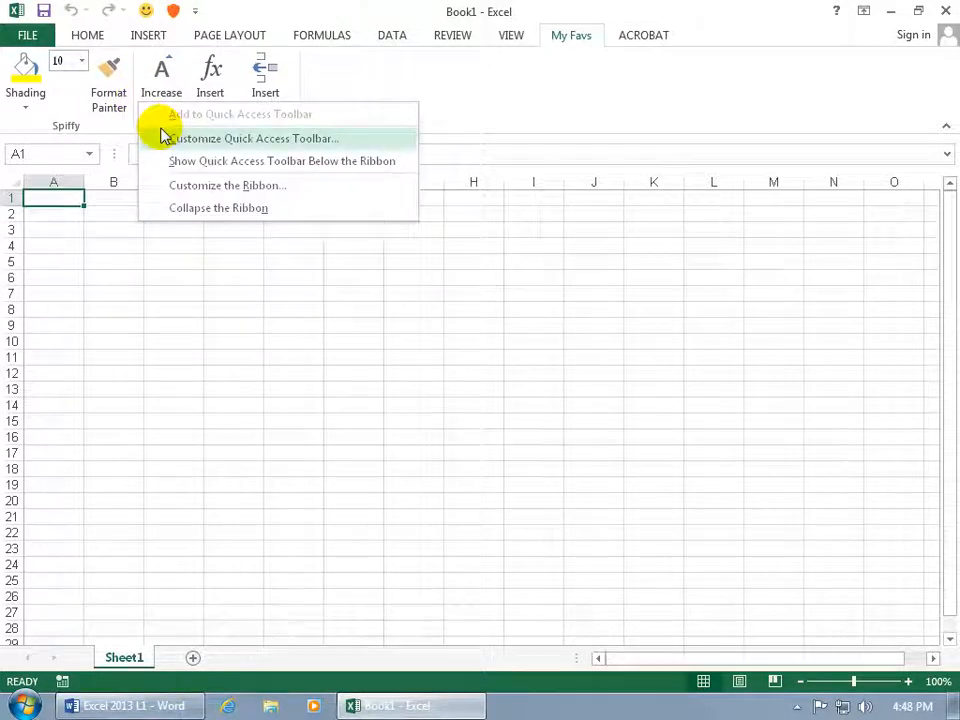
{"action": "left_click", "coordinate": [200, 185]}
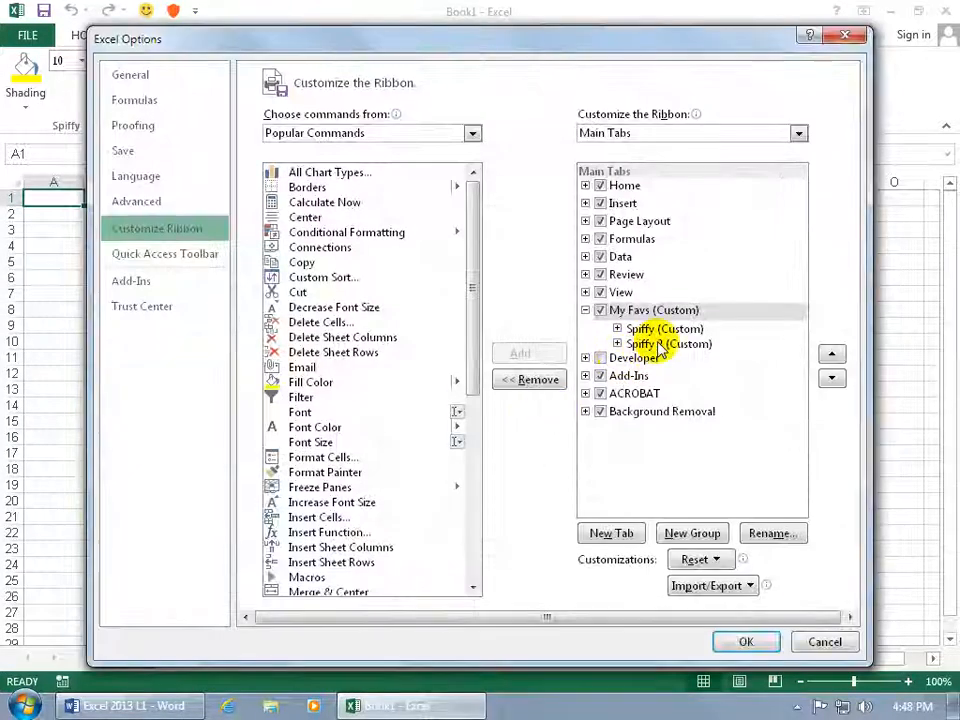
{"action": "left_click", "coordinate": [648, 345]}
{"action": "left_click", "coordinate": [690, 534]}
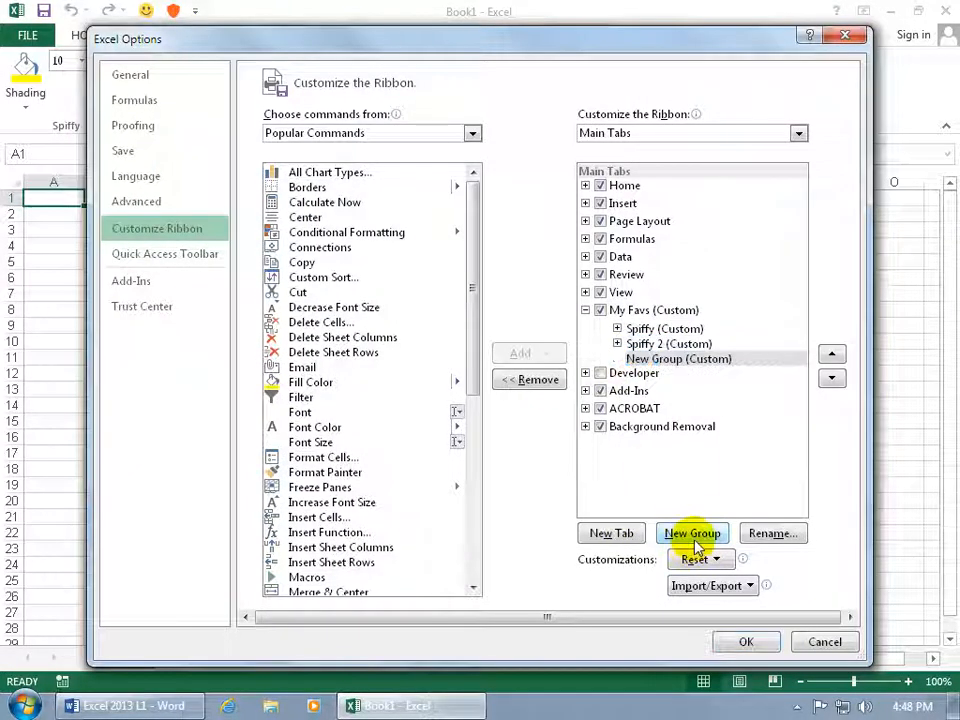
{"action": "left_click", "coordinate": [326, 398]}
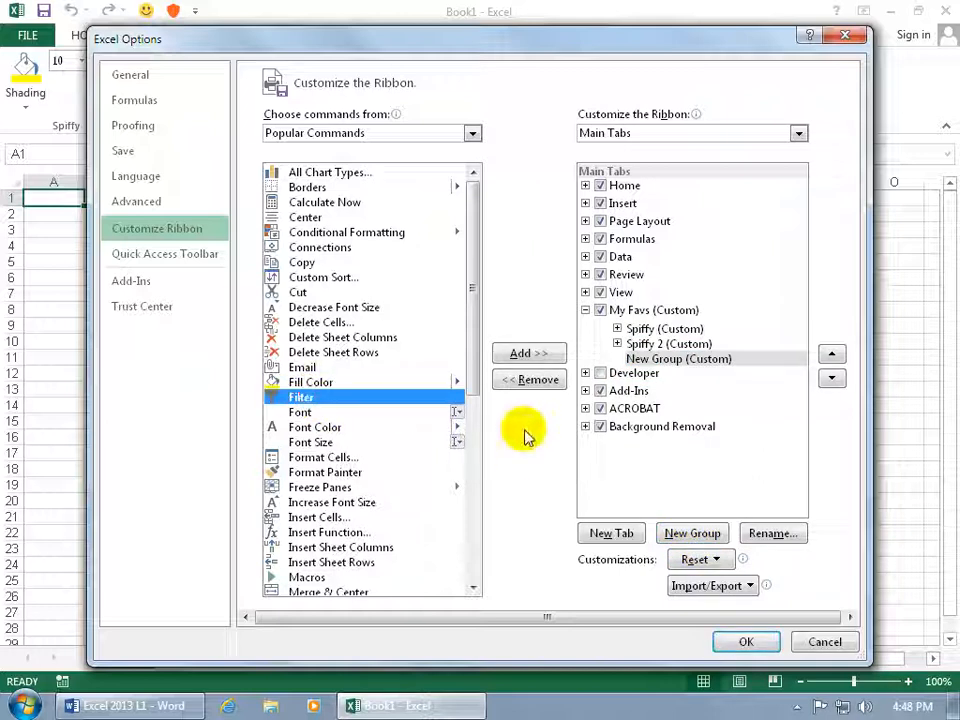
{"action": "left_click", "coordinate": [538, 356]}
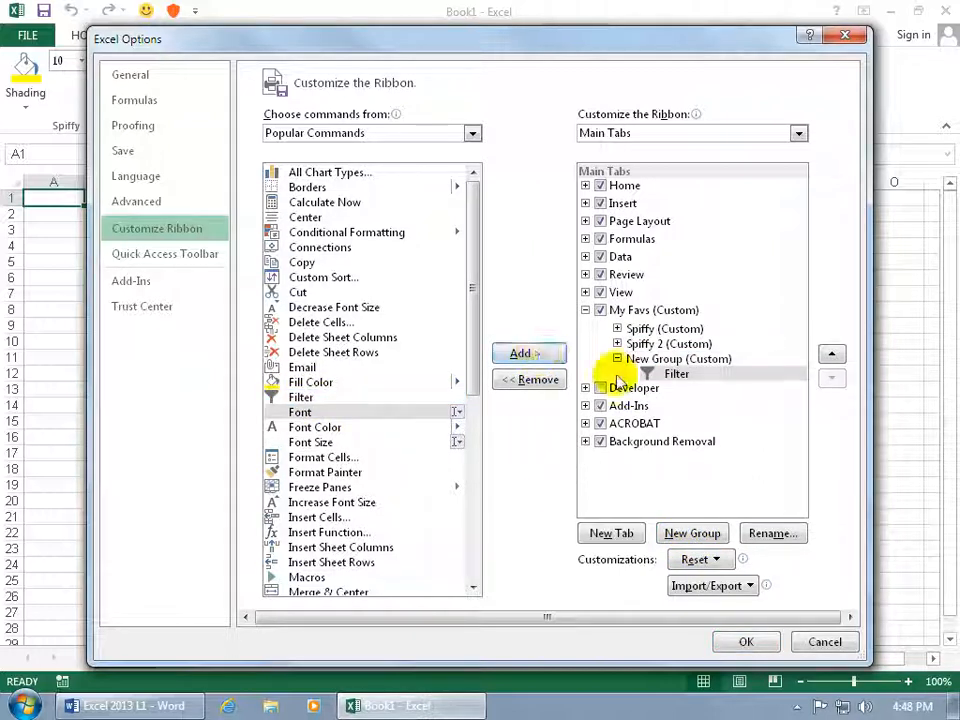
Rename the new group containing Filter as "my favs" and apply the ribbon customization.
{"action": "left_click", "coordinate": [650, 360]}
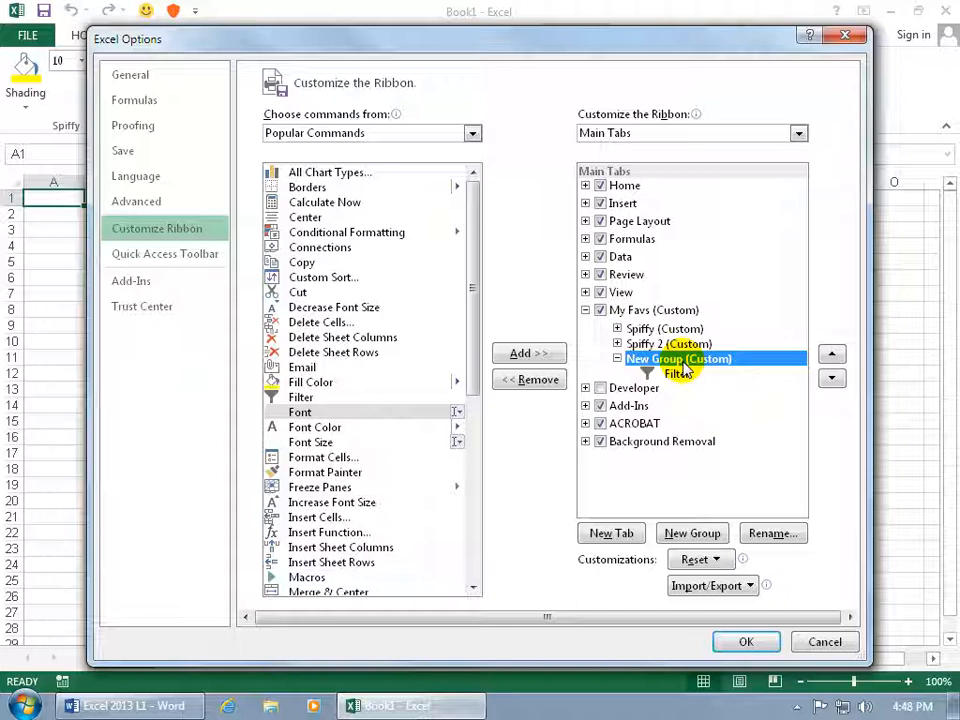
{"action": "left_click", "coordinate": [779, 535]}
{"action": "type", "text": "my"}
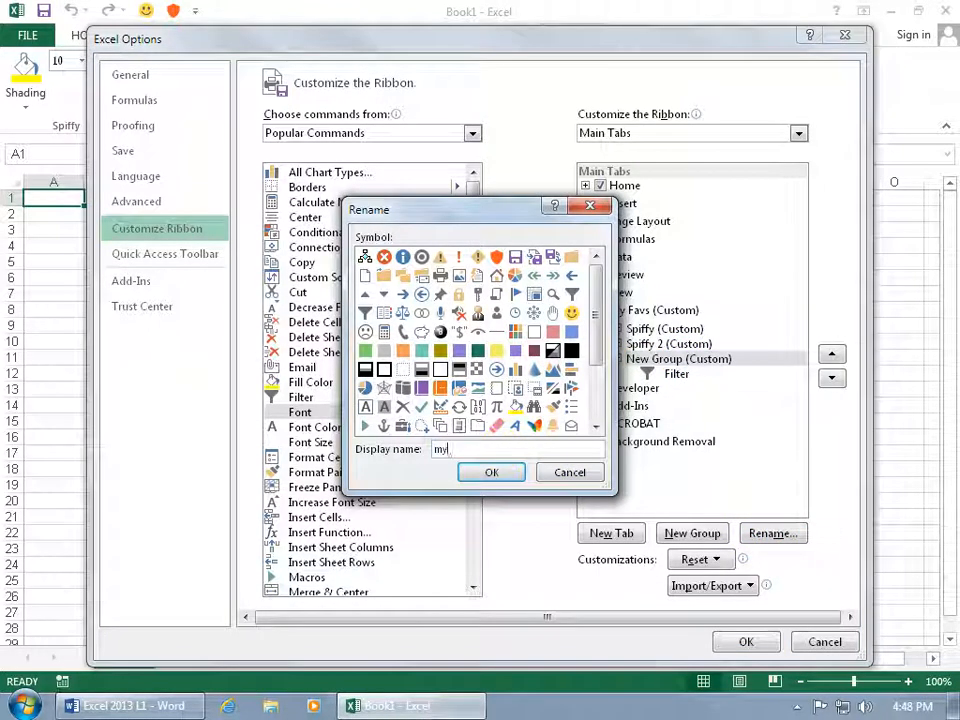
{"action": "type", "text": " favs"}
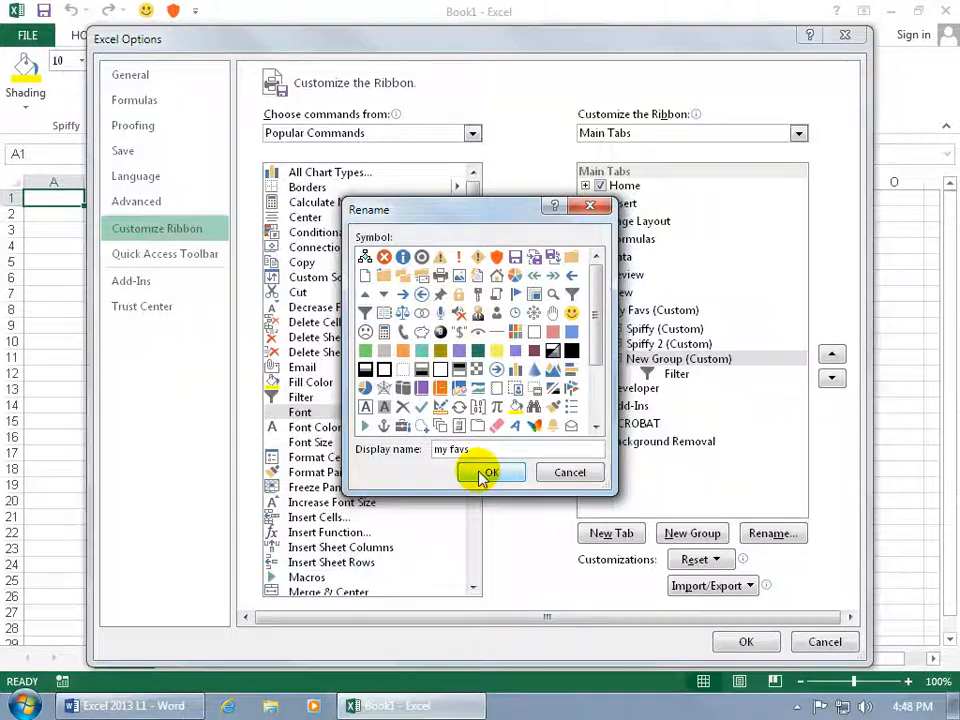
{"action": "left_click", "coordinate": [486, 473]}
{"action": "left_click", "coordinate": [746, 642]}
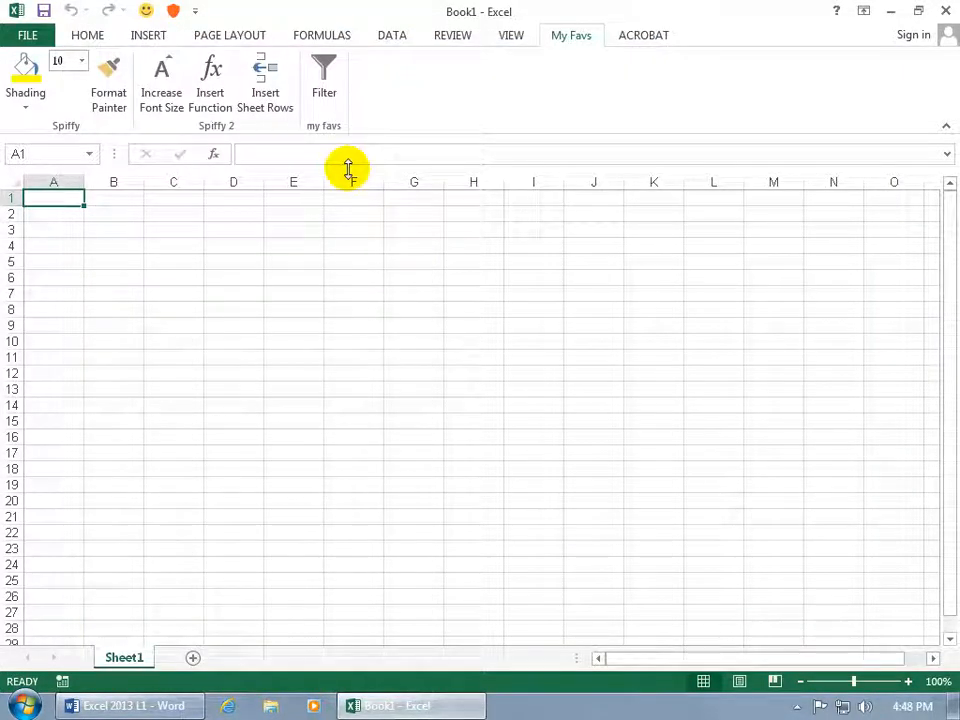
Add the my favs group to the Quick Access Toolbar and remove it again.
{"action": "right_click", "coordinate": [322, 119]}
{"action": "left_click", "coordinate": [336, 128]}
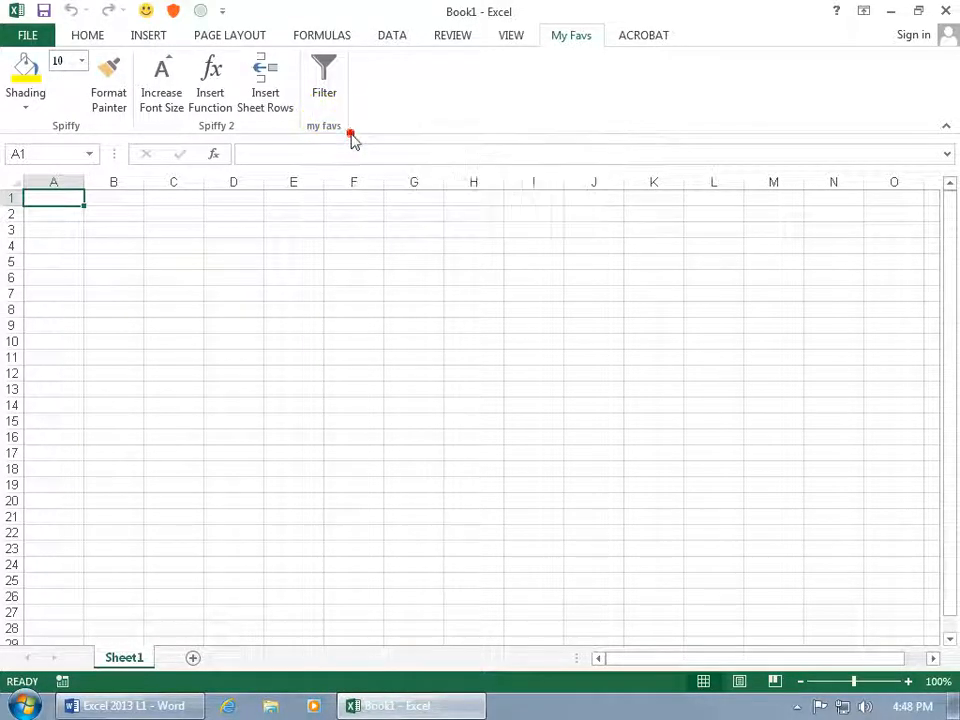
{"action": "right_click", "coordinate": [200, 18]}
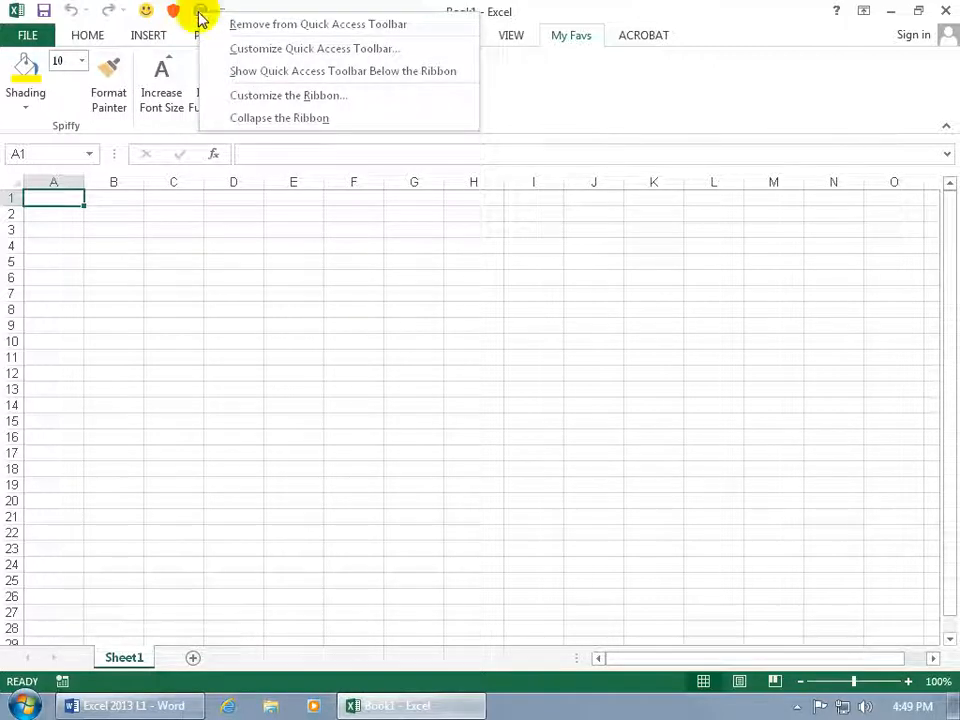
{"action": "left_click", "coordinate": [214, 24]}
Remove the Spiffy 2 and Spiffy groups from the Quick Access Toolbar.
{"action": "right_click", "coordinate": [174, 12]}
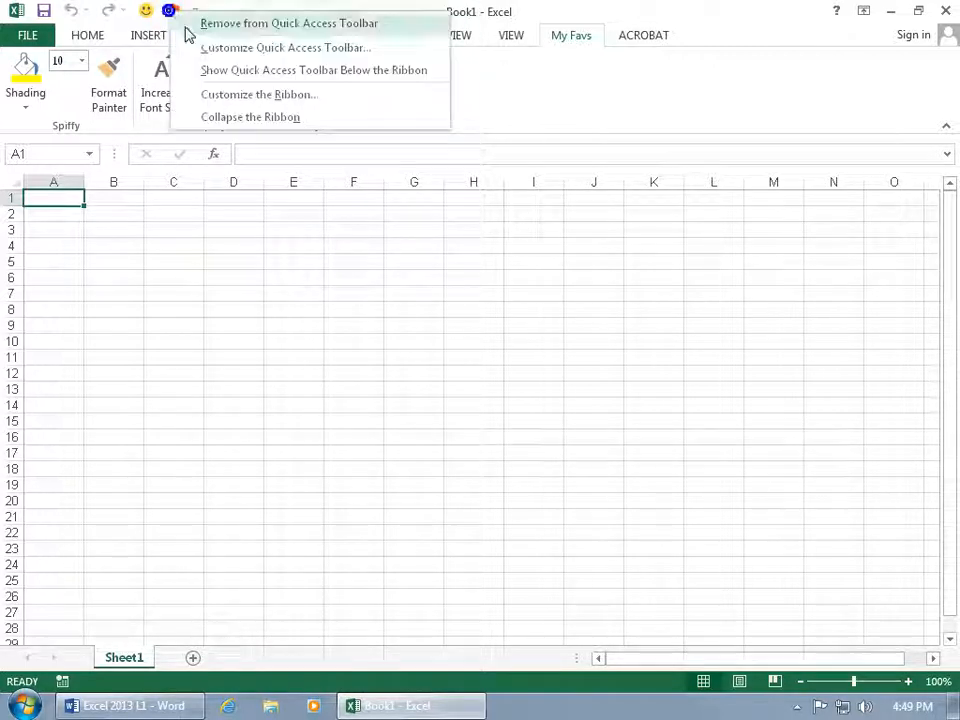
{"action": "left_click", "coordinate": [186, 25]}
{"action": "right_click", "coordinate": [146, 14]}
{"action": "left_click", "coordinate": [155, 22]}
Add the Save As command to the Quick Access Toolbar's command list in the Excel options.
{"action": "right_click", "coordinate": [121, 17]}
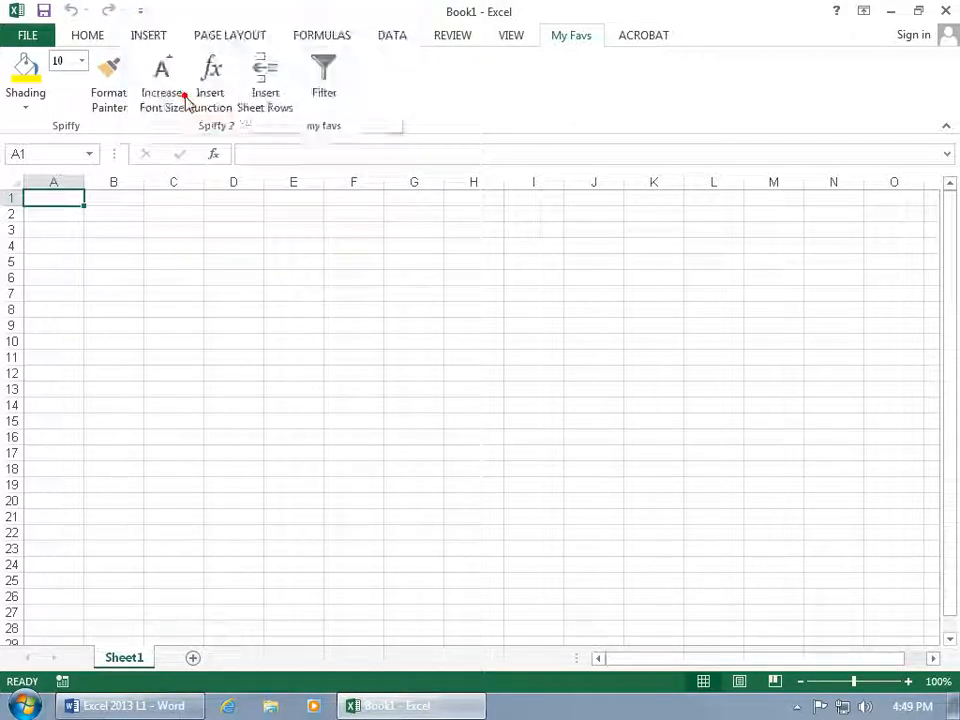
{"action": "left_click", "coordinate": [185, 98]}
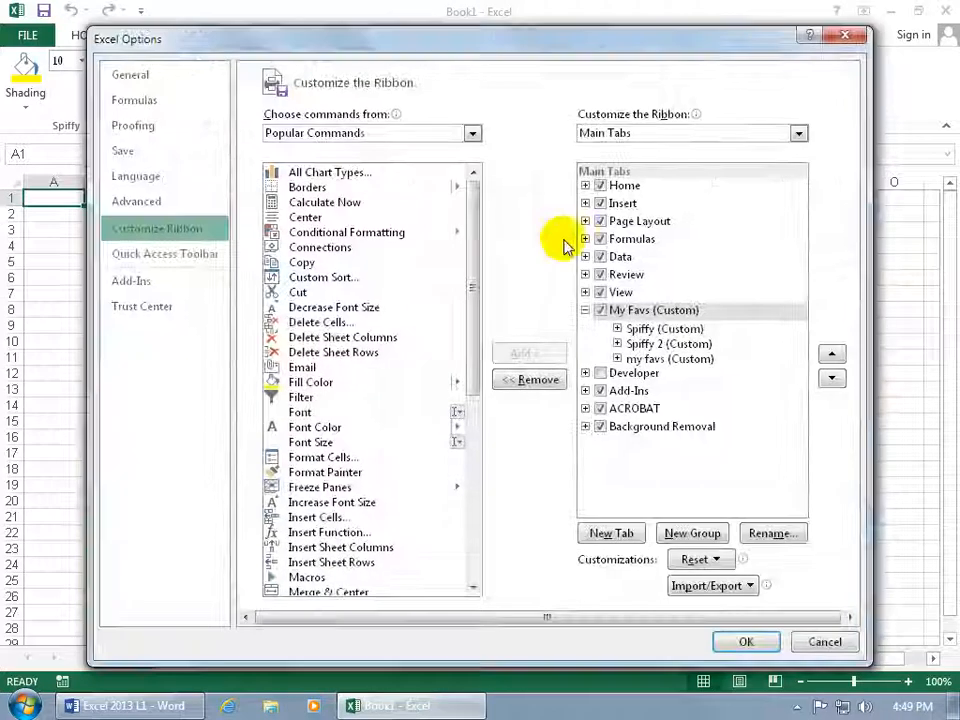
{"action": "left_click", "coordinate": [187, 255]}
{"action": "left_click_drag", "start_coordinate": [486, 296], "coordinate": [477, 468]}
{"action": "left_click", "coordinate": [318, 474]}
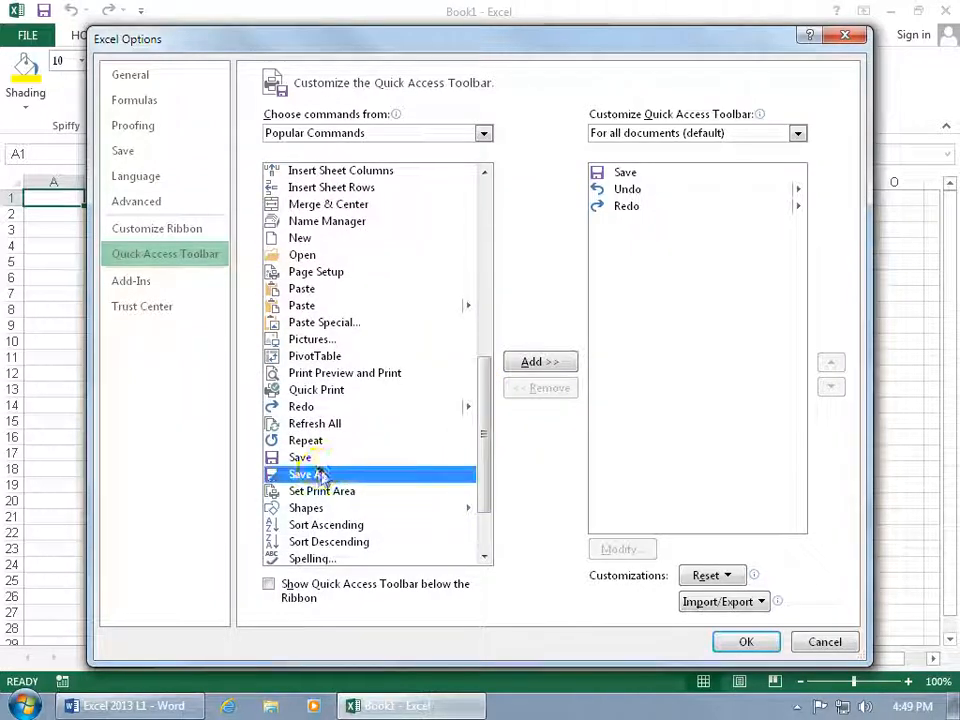
{"action": "double_click", "coordinate": [319, 474]}
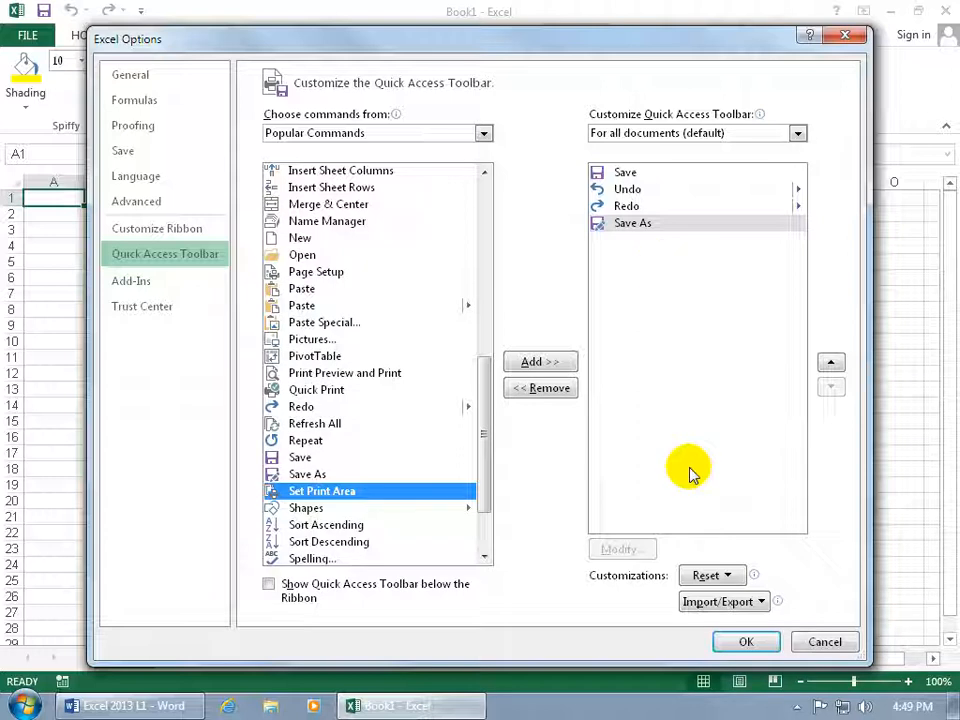
Hide the custom My Favs tab from the ribbon without deleting it, and apply the changes.
{"action": "left_click", "coordinate": [185, 230]}
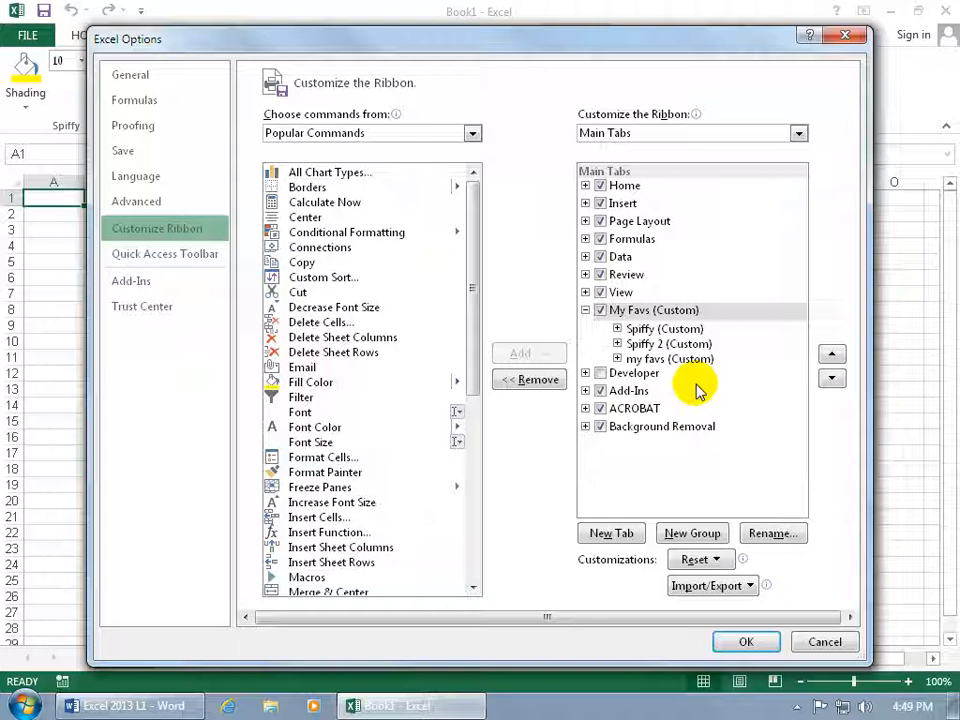
{"action": "left_click", "coordinate": [634, 311]}
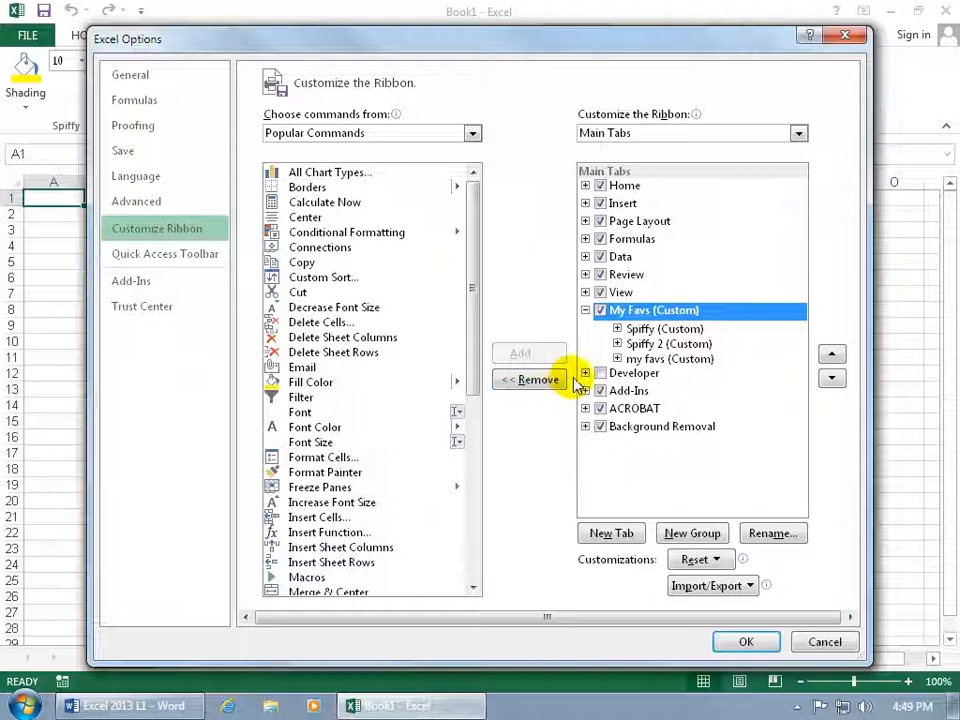
{"action": "left_click", "coordinate": [600, 310]}
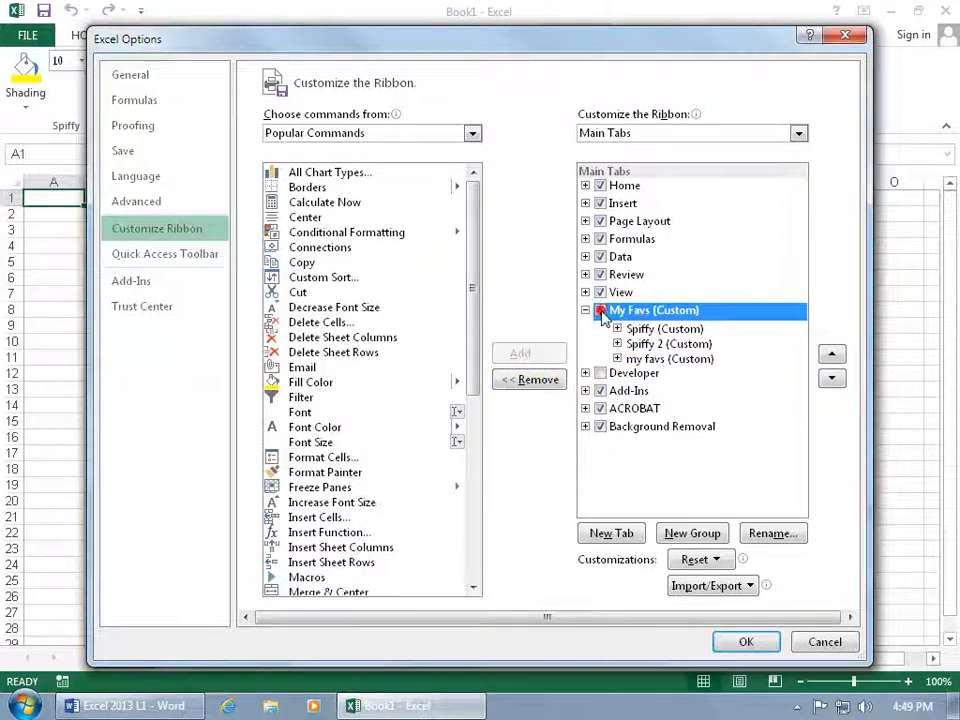
{"action": "left_click", "coordinate": [745, 644]}
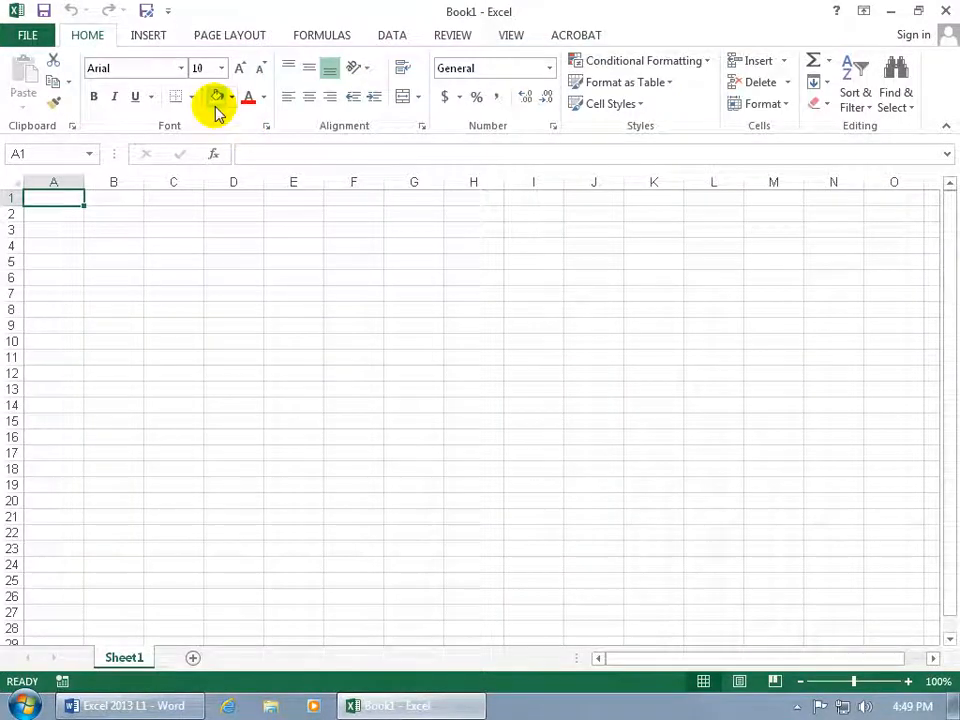
Turn the My Favs tab back on in the ribbon customization and remove its Spiffy group.
{"action": "right_click", "coordinate": [272, 88]}
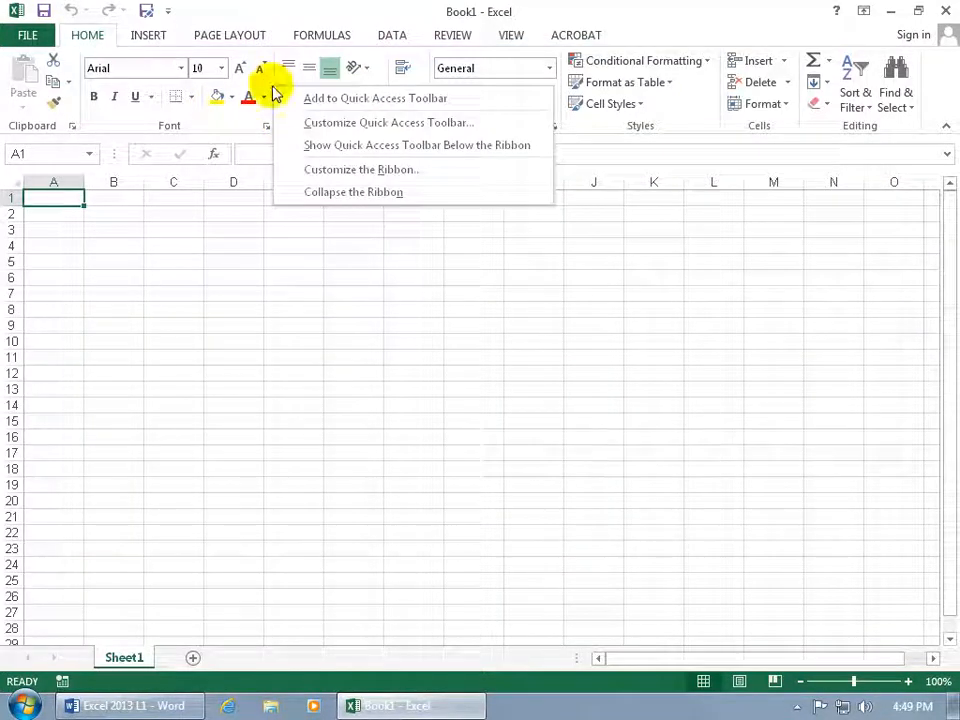
{"action": "left_click", "coordinate": [335, 169]}
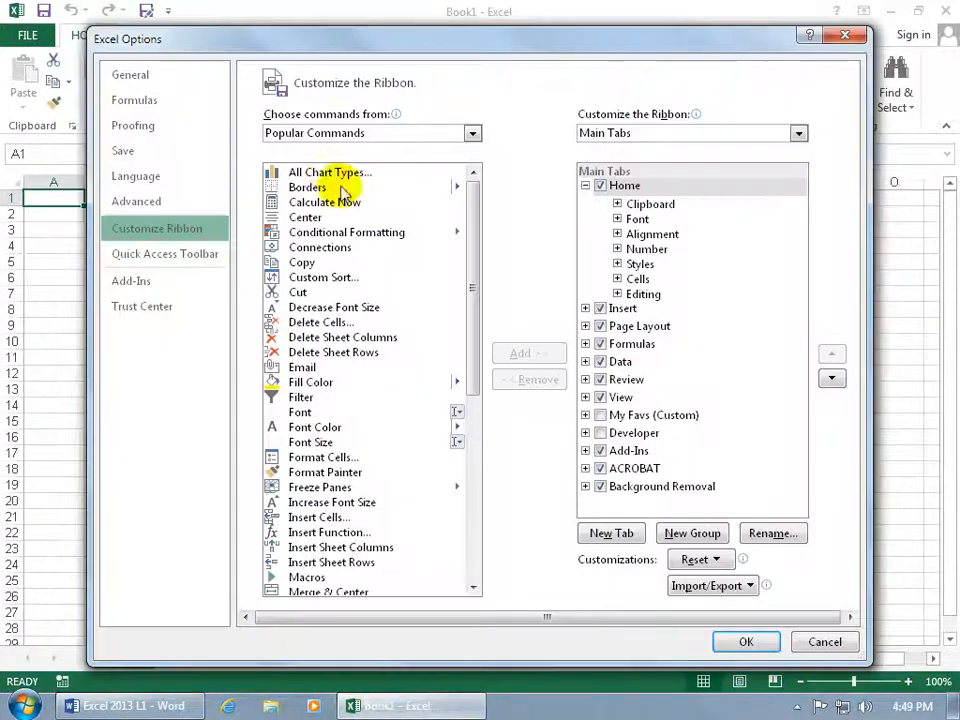
{"action": "left_click", "coordinate": [600, 415]}
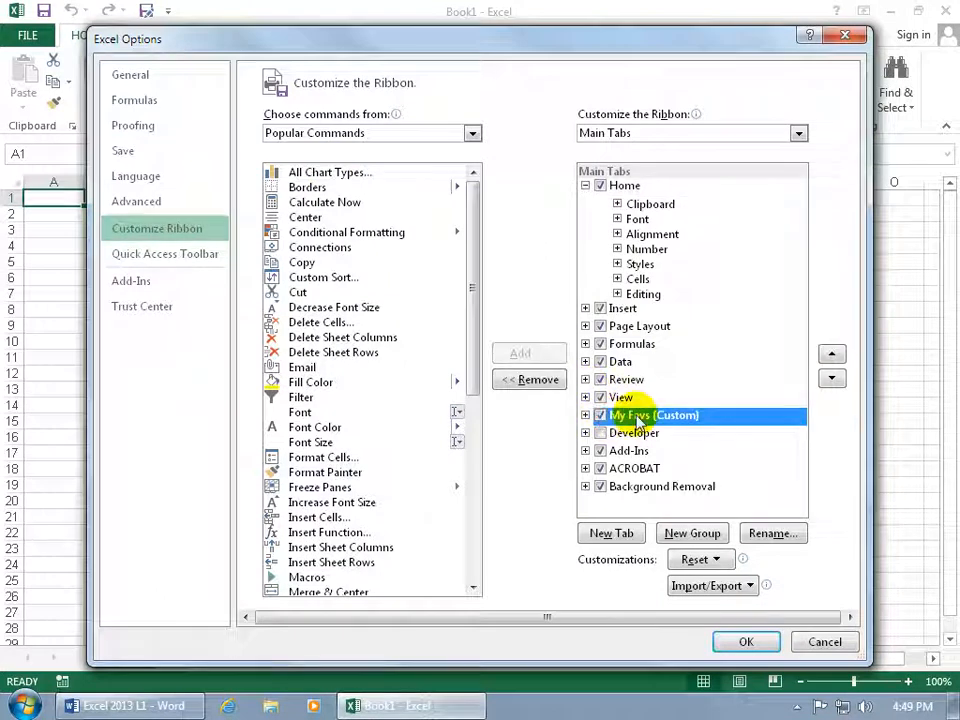
{"action": "left_click", "coordinate": [585, 415]}
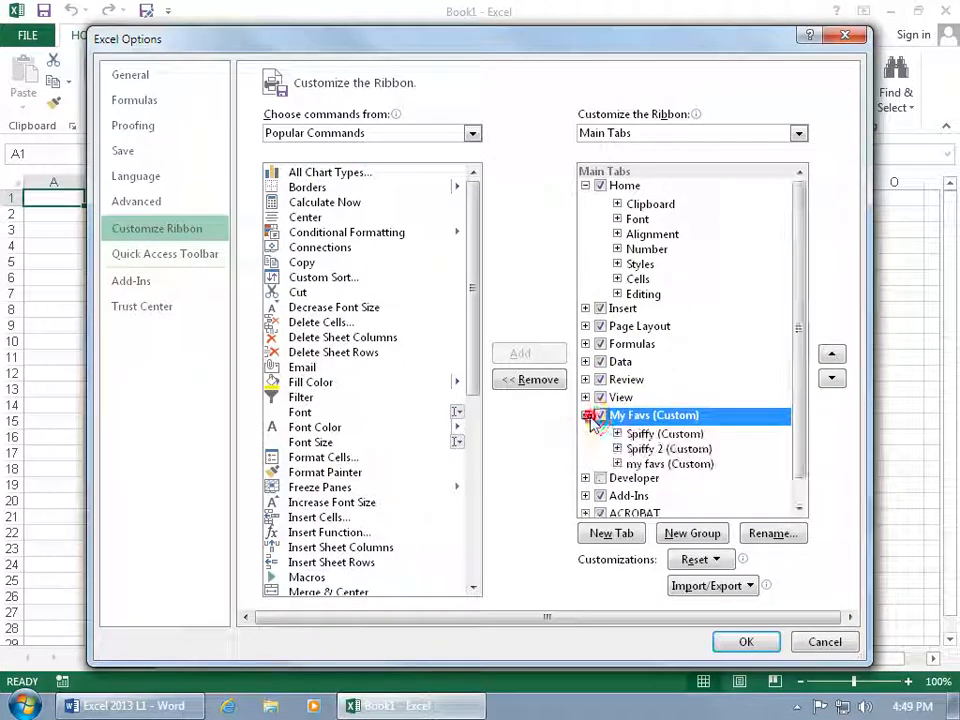
{"action": "left_click", "coordinate": [646, 434]}
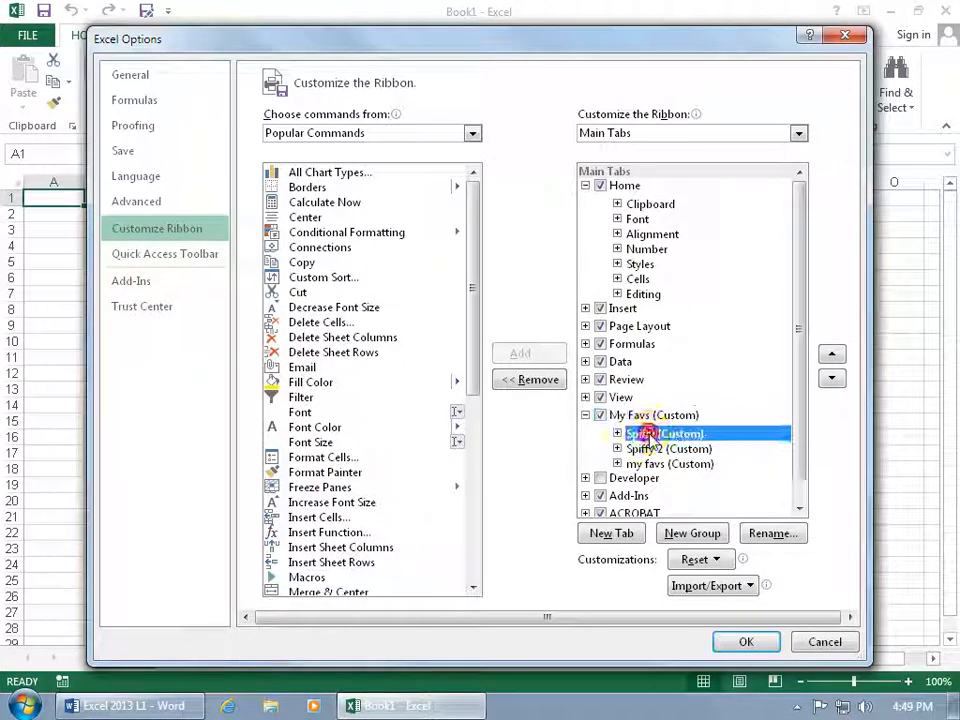
{"action": "left_click", "coordinate": [535, 379]}
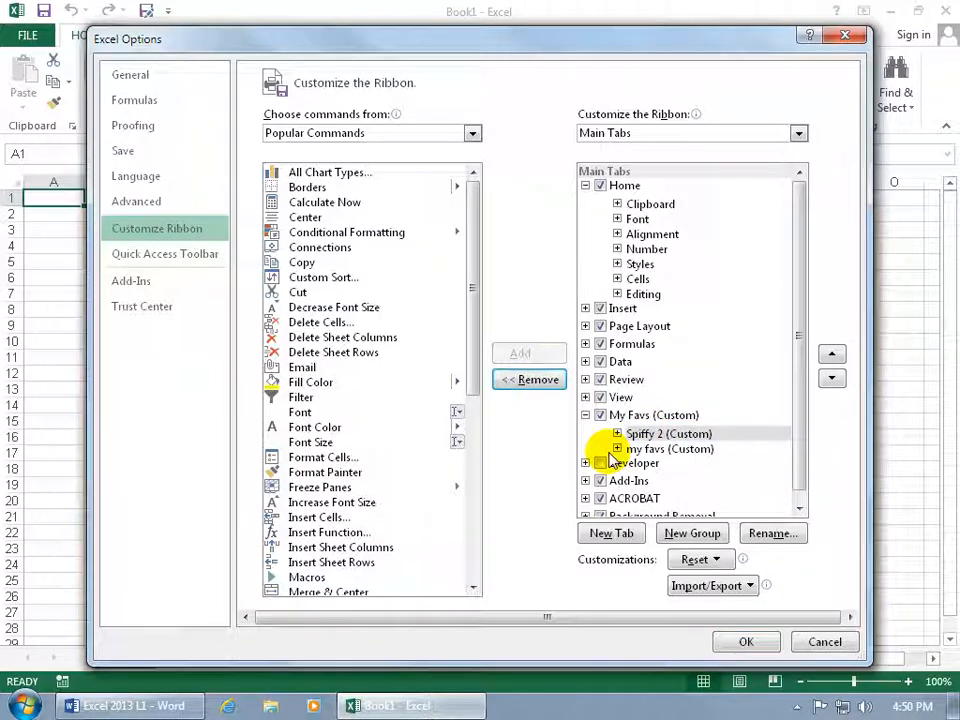
Remove the entire My Favs custom tab from the ribbon and apply the change.
{"action": "left_click", "coordinate": [612, 415]}
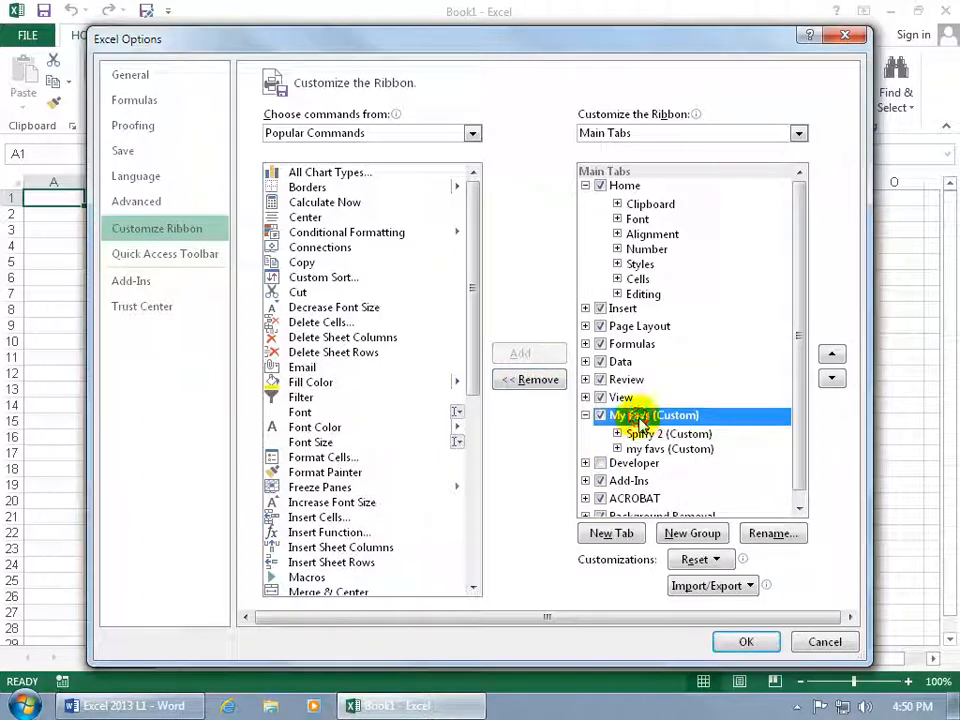
{"action": "left_click", "coordinate": [536, 379]}
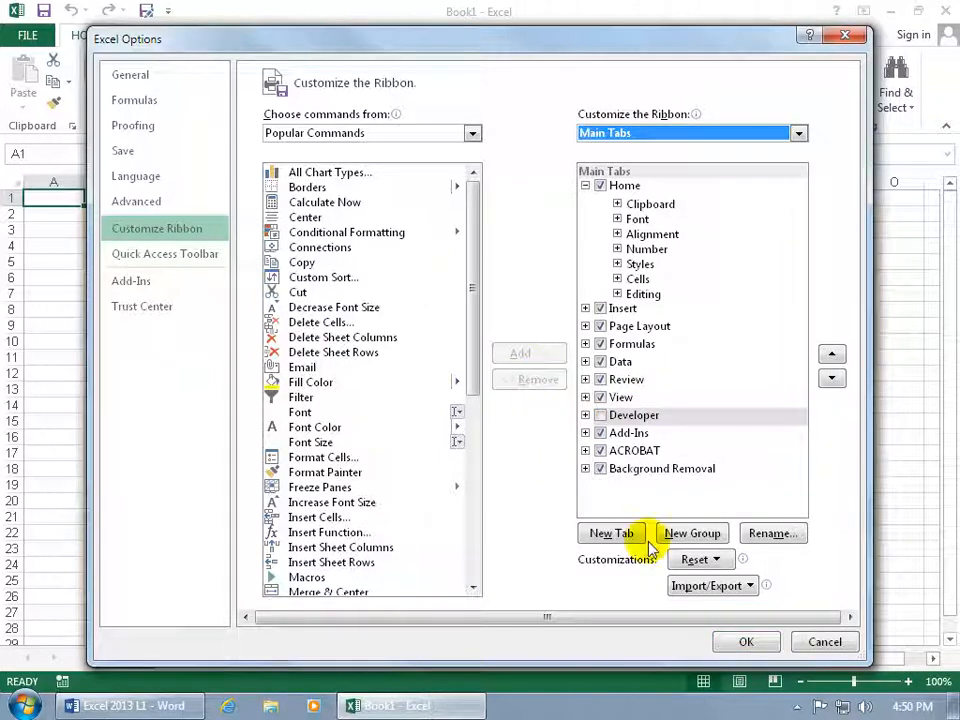
{"action": "left_click", "coordinate": [740, 641]}
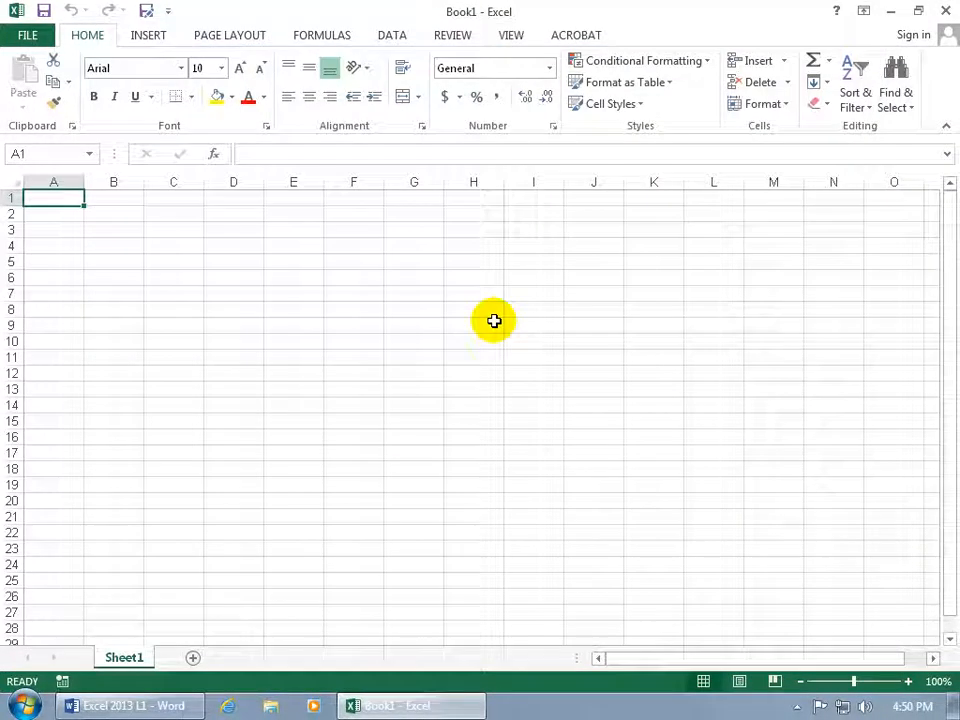